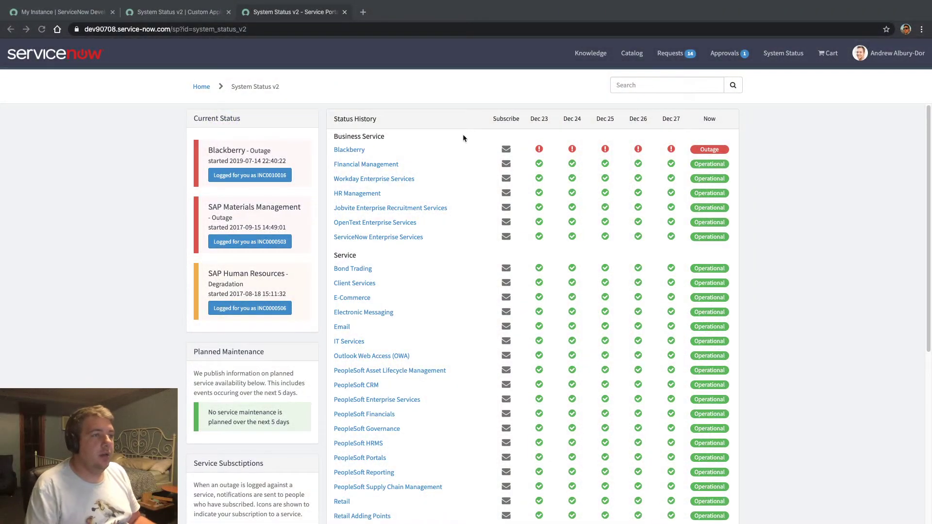
# Check the system_status_v2 page id in the address and scroll through the status page
pyautogui.click(234, 72)
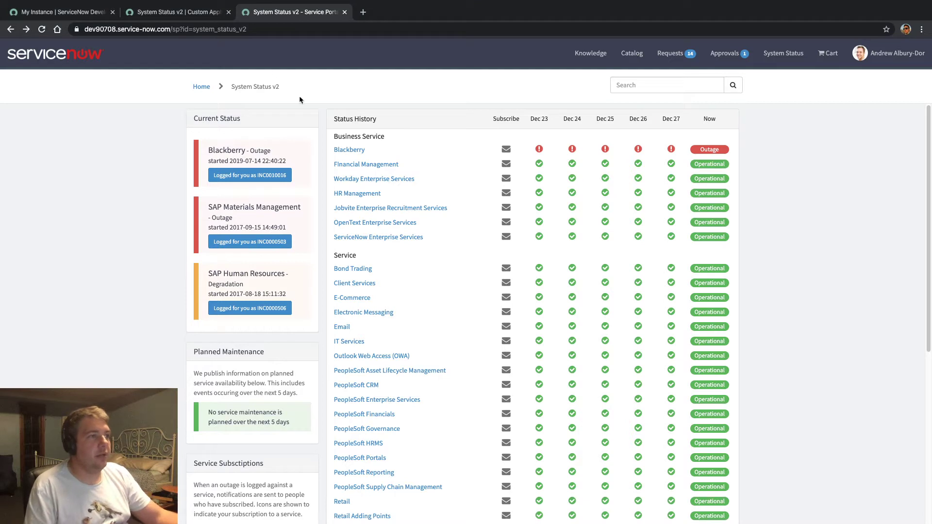
pyautogui.moveTo(247, 30); pyautogui.dragTo(198, 30)
pyautogui.click(96, 253)
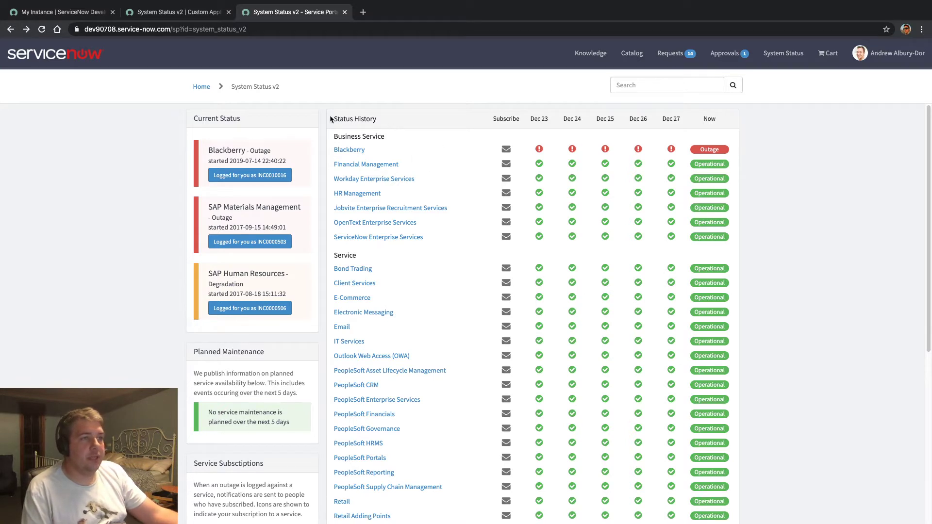
pyautogui.scroll(-3, 653, 223)
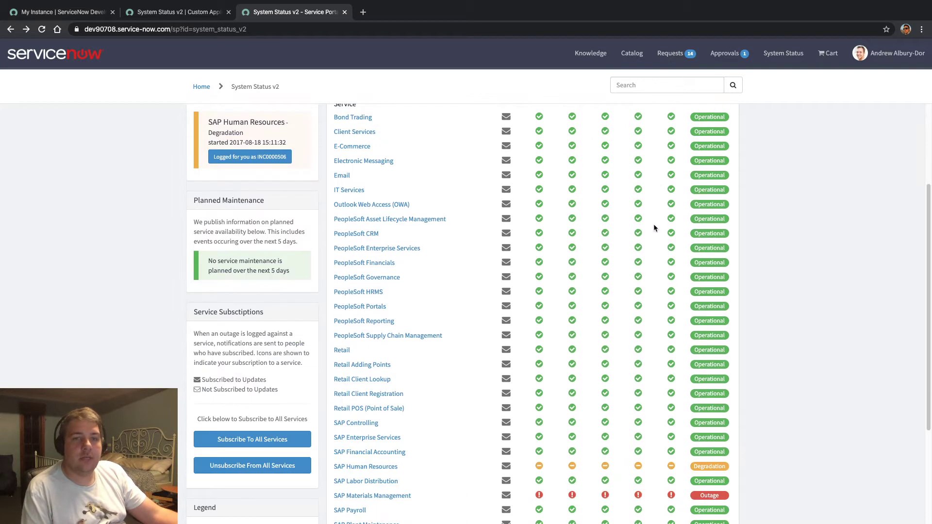
pyautogui.scroll(3, 543, 326)
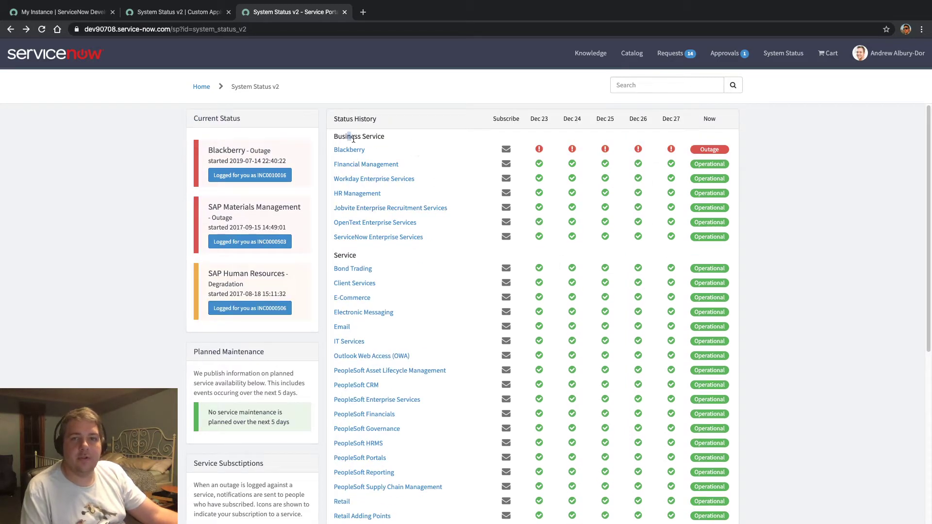
pyautogui.moveTo(340, 256); pyautogui.dragTo(343, 257)
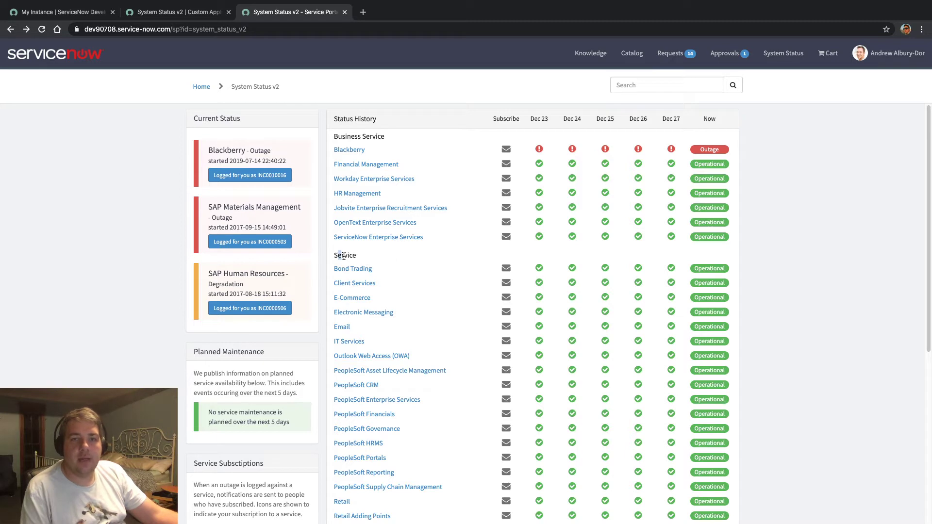
pyautogui.click(407, 257)
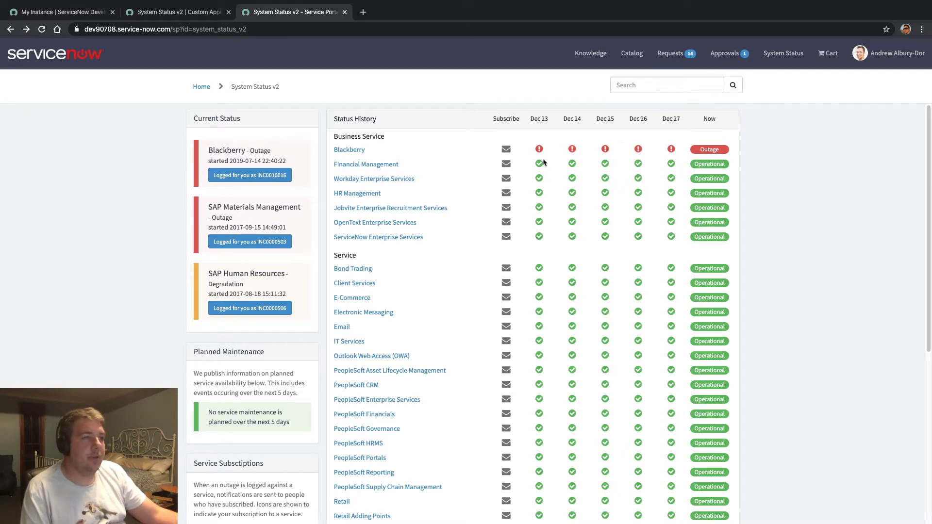
# Read the description of Blackberry's current outage, then close its details
pyautogui.click(709, 150)
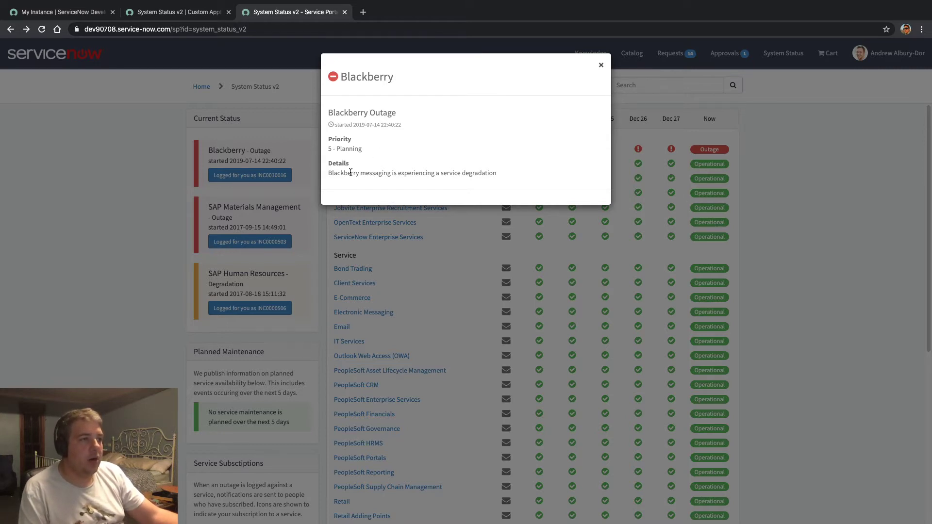
pyautogui.moveTo(332, 173); pyautogui.dragTo(473, 175)
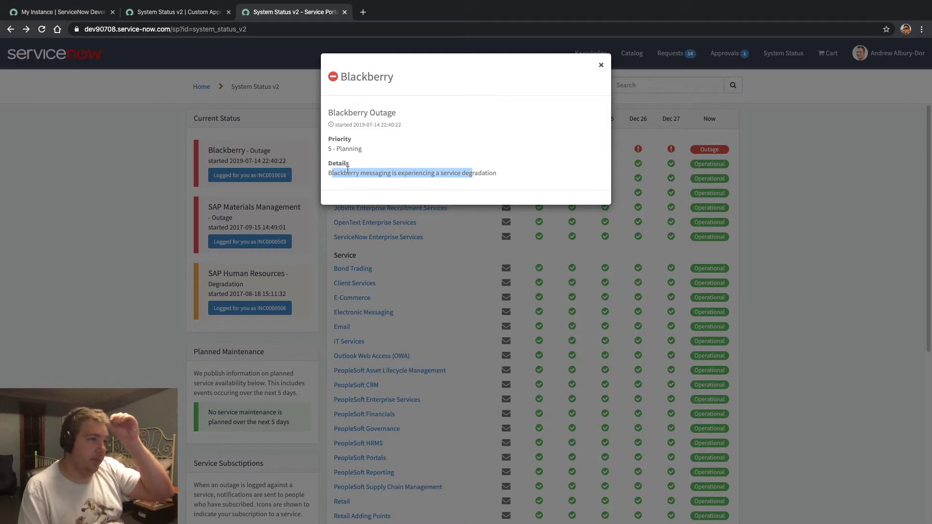
pyautogui.moveTo(328, 173); pyautogui.dragTo(480, 178)
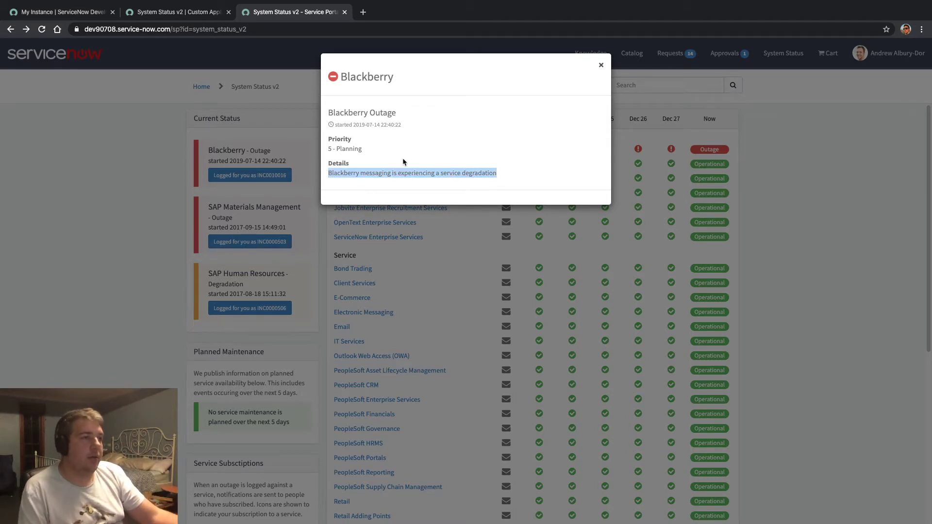
pyautogui.click(362, 162)
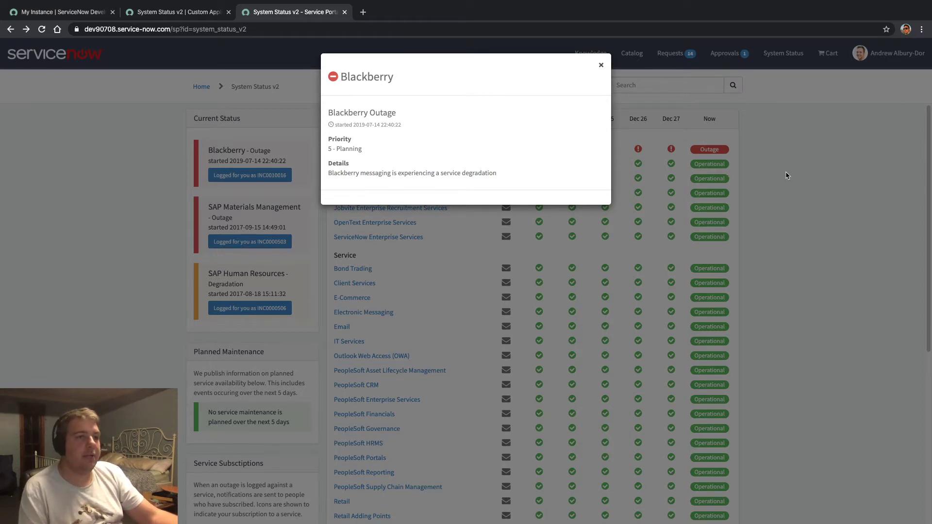
pyautogui.click(602, 65)
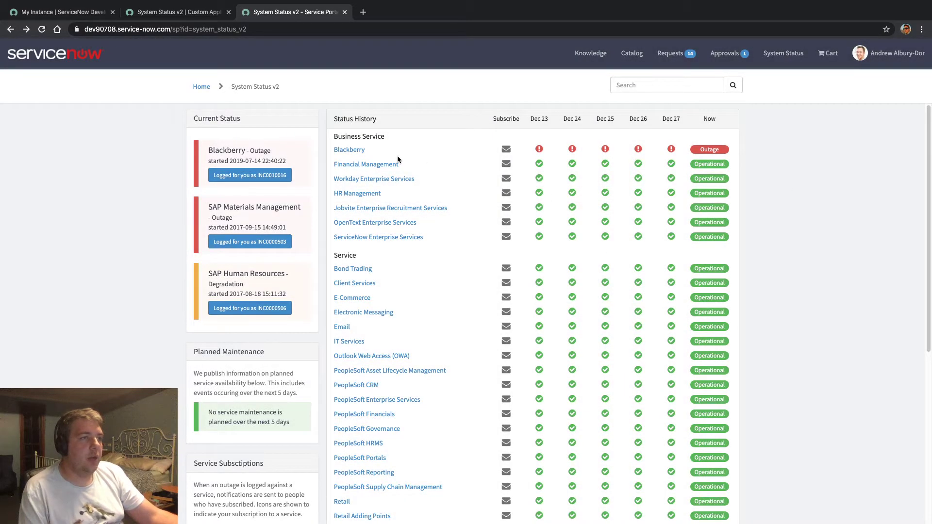
# Review Blackberry's service About text and its outage history timeline, then close the details
pyautogui.click(349, 150)
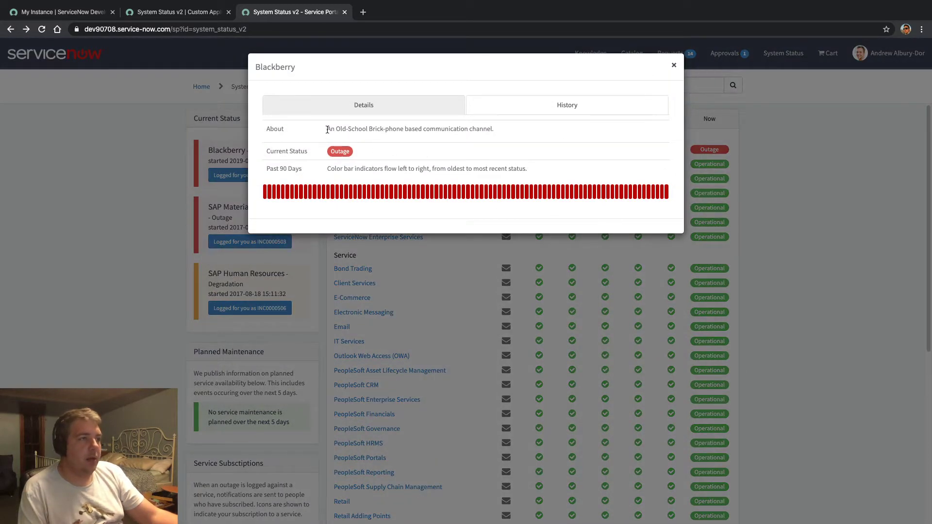
pyautogui.moveTo(327, 129); pyautogui.dragTo(502, 133)
pyautogui.click(279, 130)
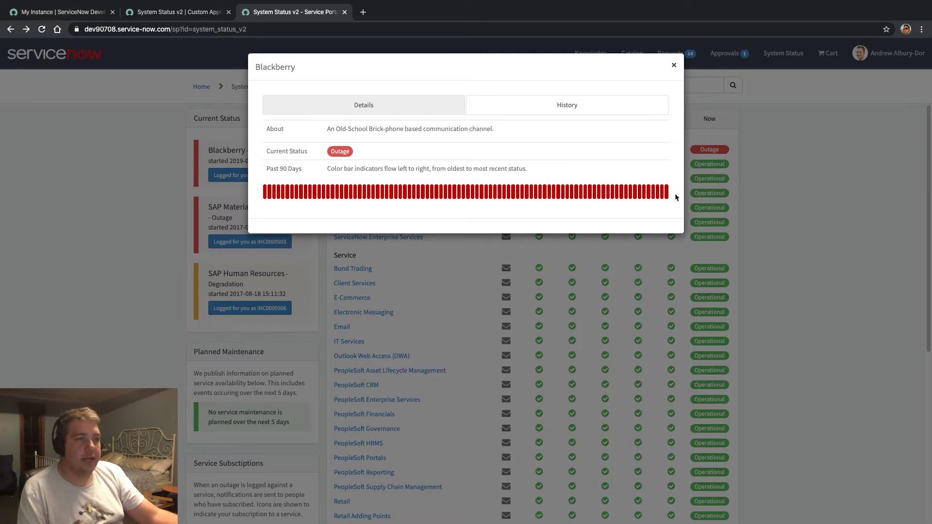
pyautogui.moveTo(387, 189)
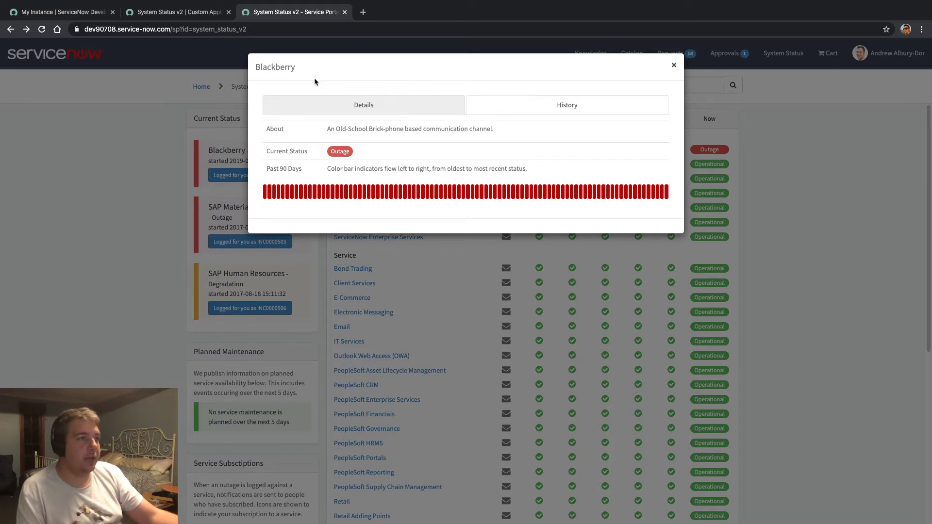
pyautogui.click(551, 110)
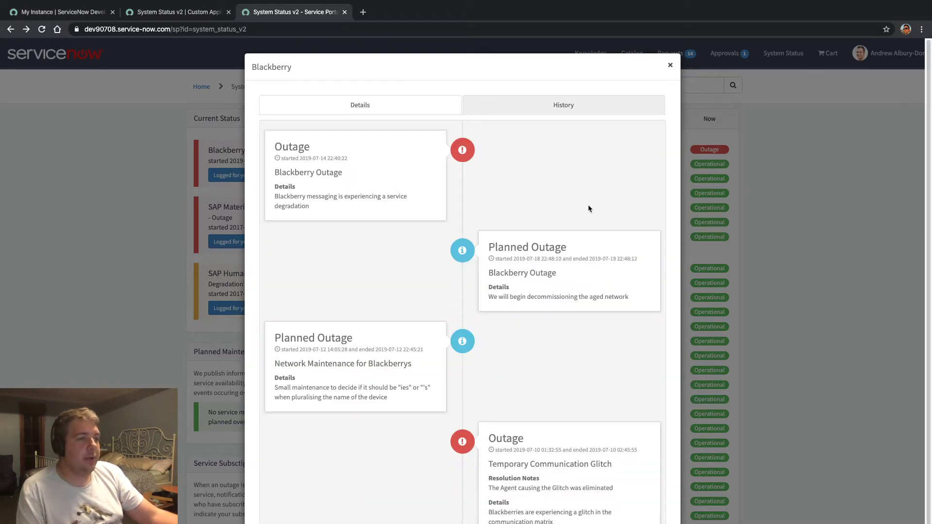
pyautogui.scroll(-1, 403, 155)
pyautogui.scroll(1, 515, 353)
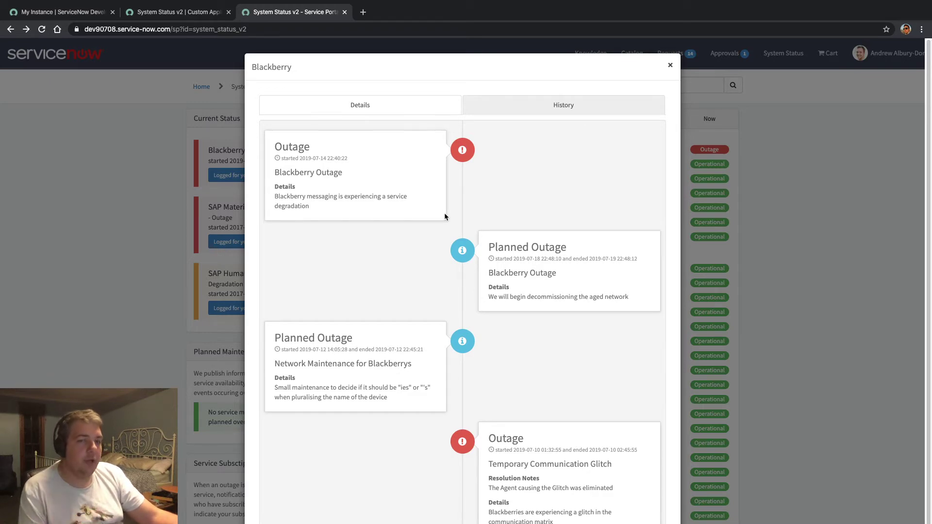
pyautogui.click(764, 211)
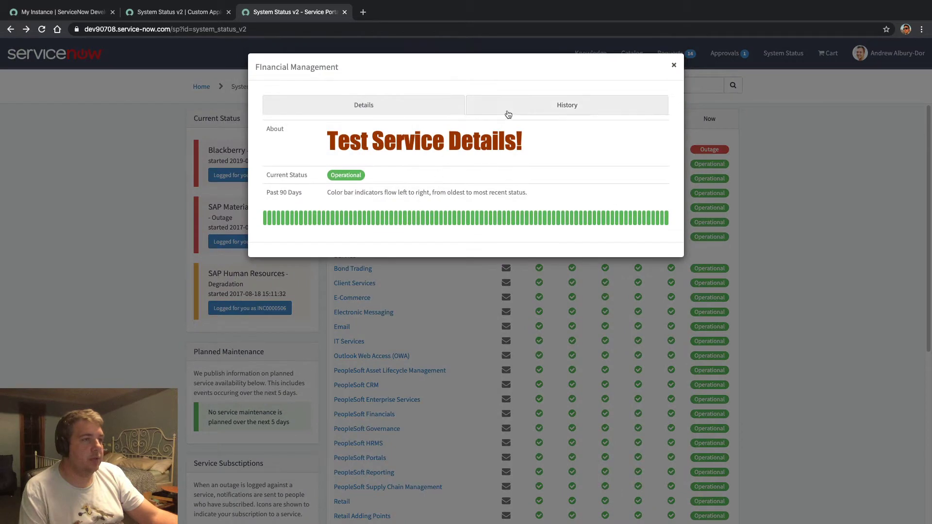
# View the Financial Management service details overview, then close it
pyautogui.click(521, 106)
pyautogui.click(436, 108)
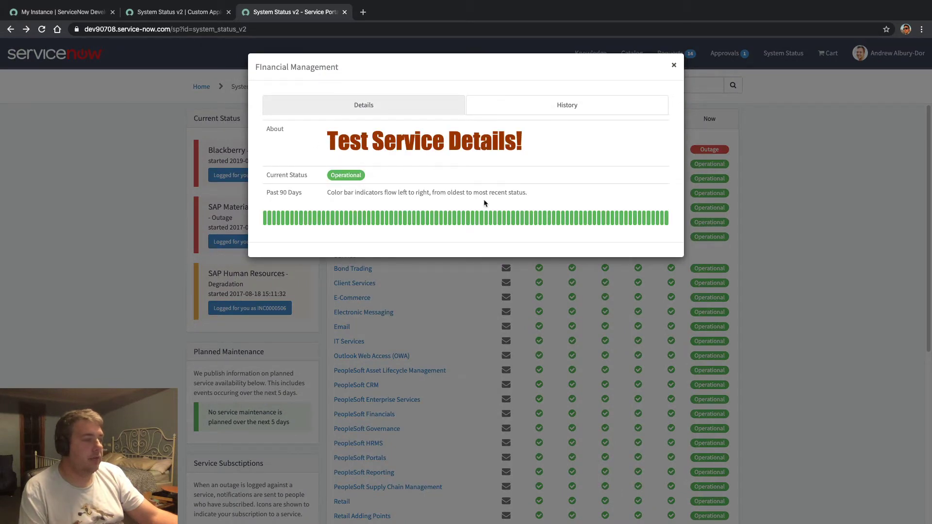
pyautogui.click(753, 269)
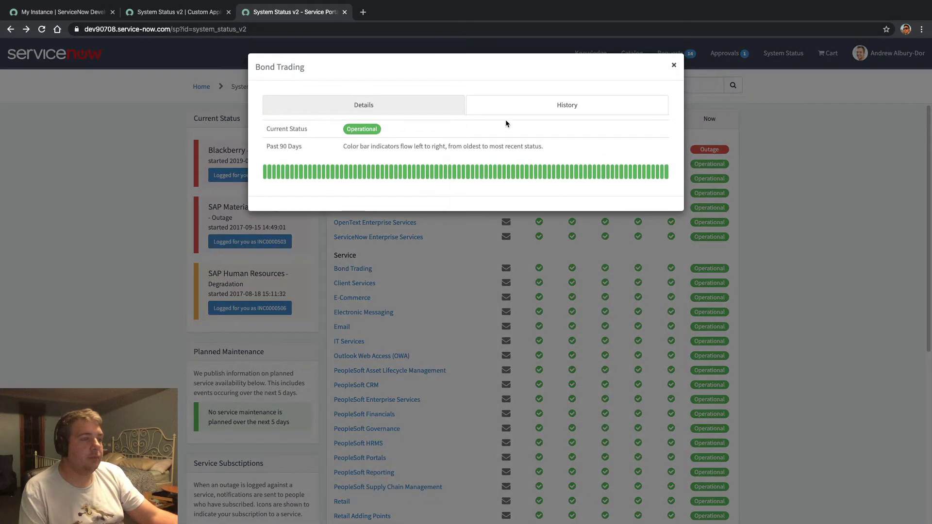
# Scroll Bond Trading's outage history through its Degradation and Planned Outage entries
pyautogui.click(540, 103)
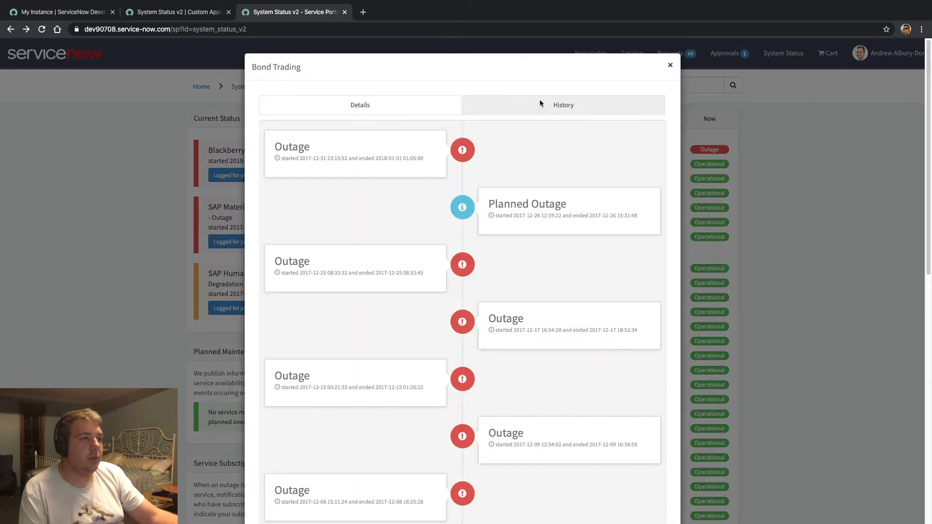
pyautogui.scroll(-15, 491, 158)
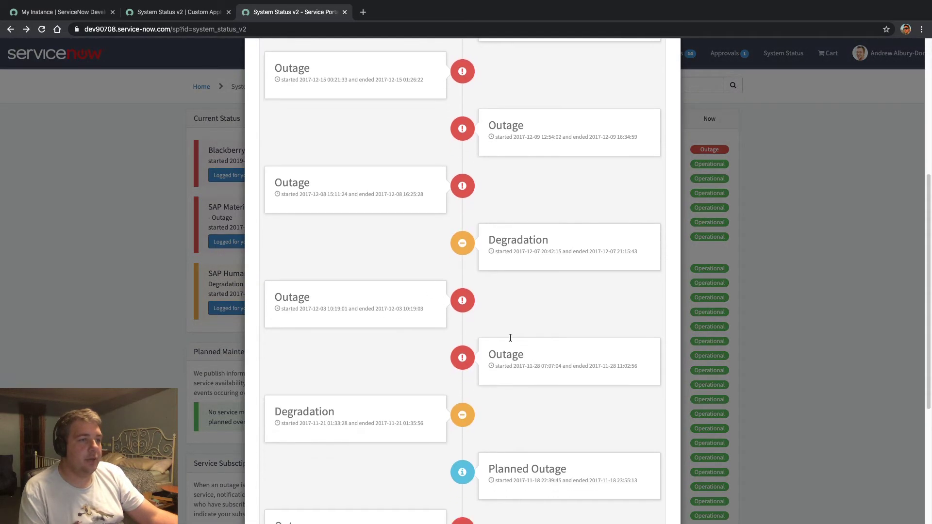
pyautogui.scroll(-2, 489, 251)
pyautogui.moveTo(283, 247); pyautogui.dragTo(274, 247)
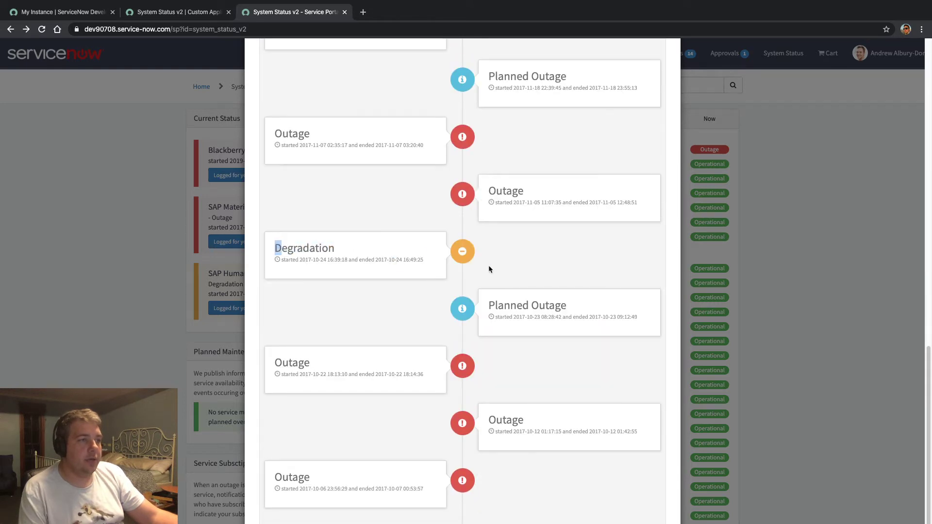
pyautogui.moveTo(495, 305); pyautogui.dragTo(609, 311)
pyautogui.moveTo(290, 374); pyautogui.dragTo(615, 372)
pyautogui.scroll(10, 572, 340)
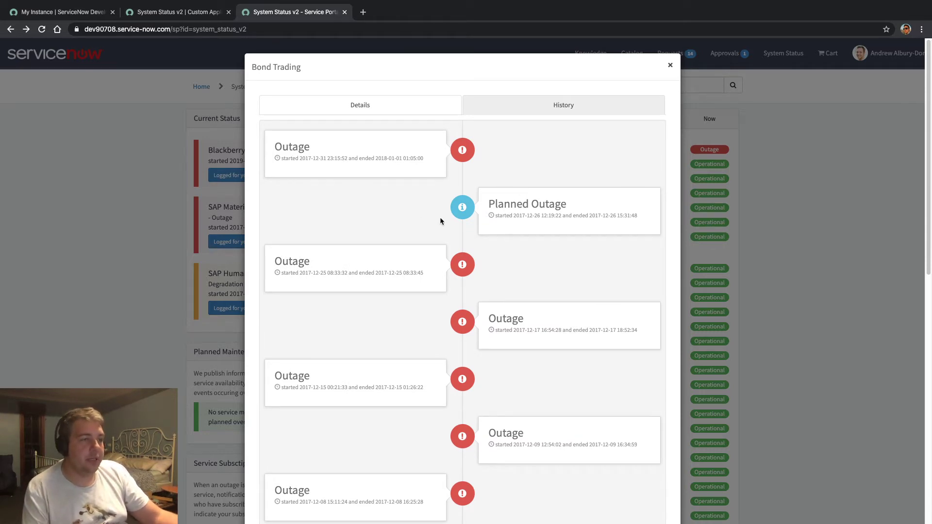
pyautogui.click(751, 191)
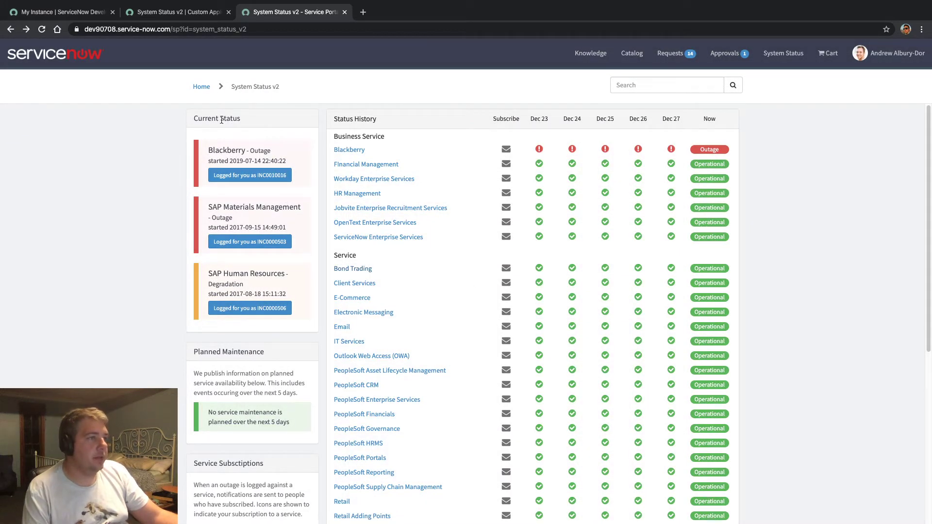
# Glance at Blackberry's current outage, then open its logged incident ticket
pyautogui.click(231, 155)
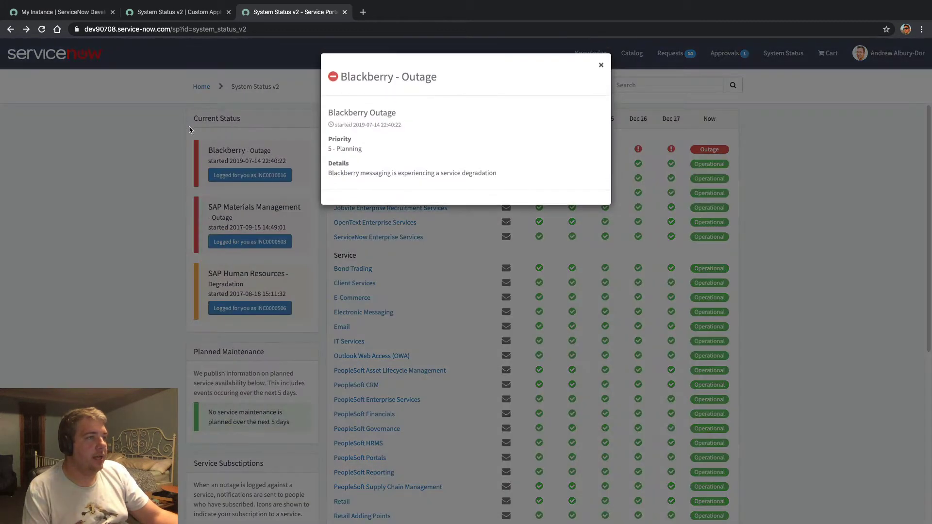
pyautogui.click(246, 123)
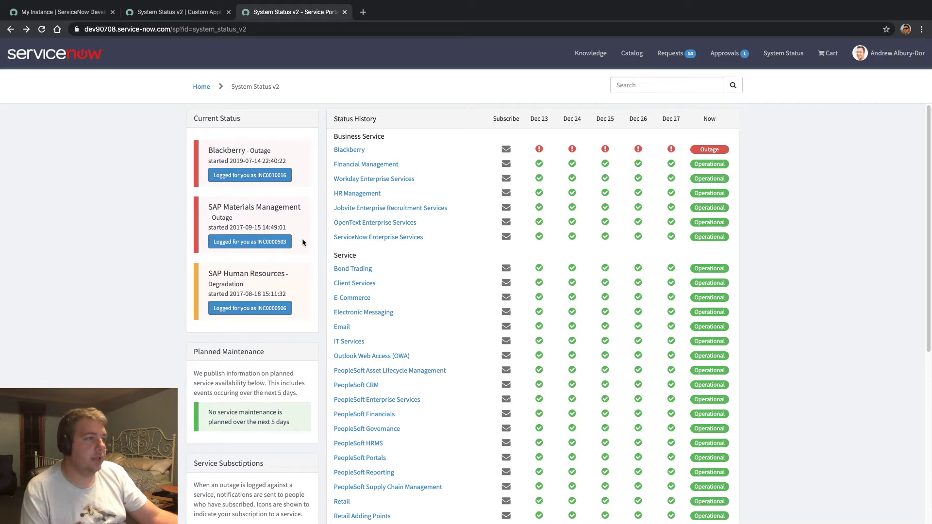
pyautogui.click(252, 178)
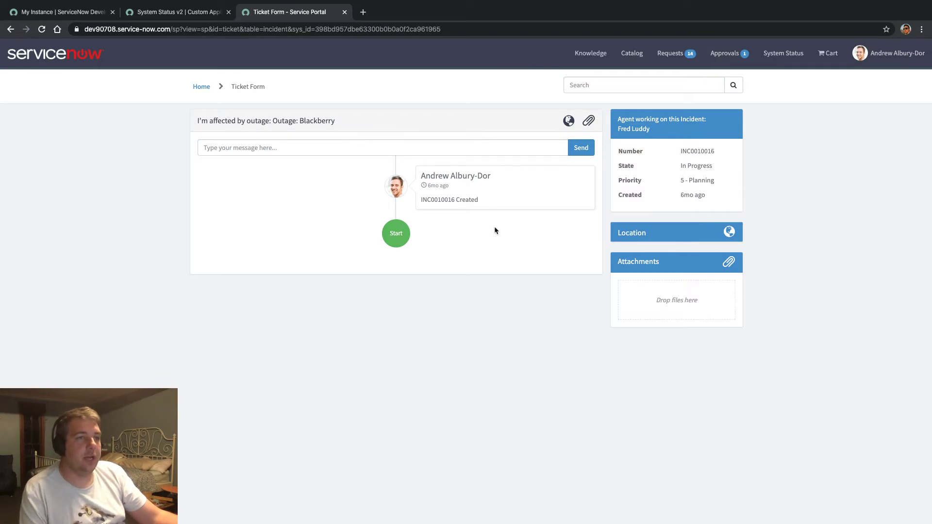
# Go back to System Status v2 and scroll down to the subscriptions section
pyautogui.click(10, 29)
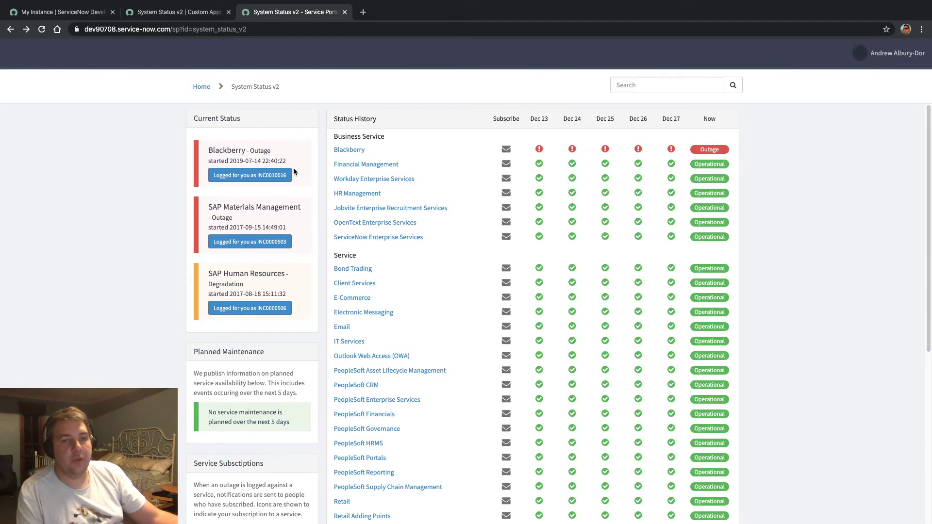
pyautogui.scroll(-3, 200, 349)
pyautogui.scroll(-4, 199, 348)
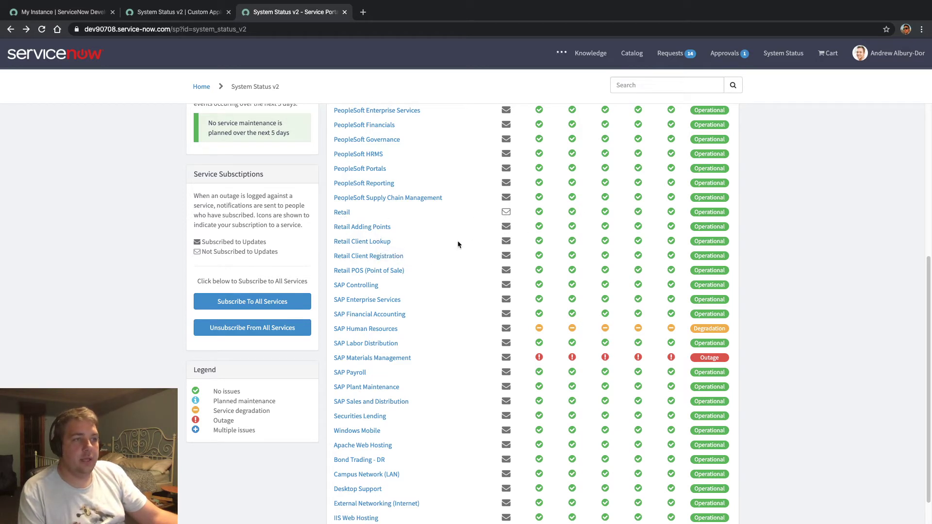
# Unsubscribe Retail Adding Points, then unsubscribe from all services and confirm
pyautogui.click(505, 227)
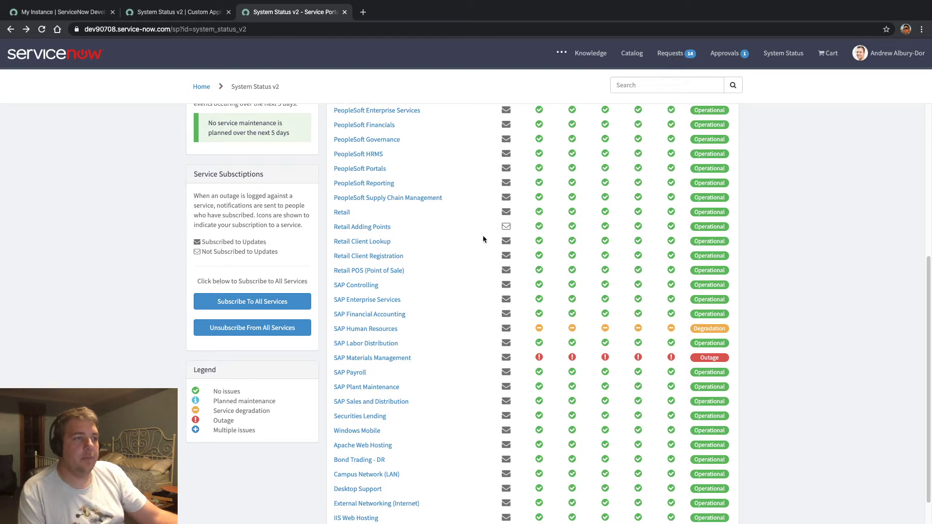
pyautogui.click(248, 328)
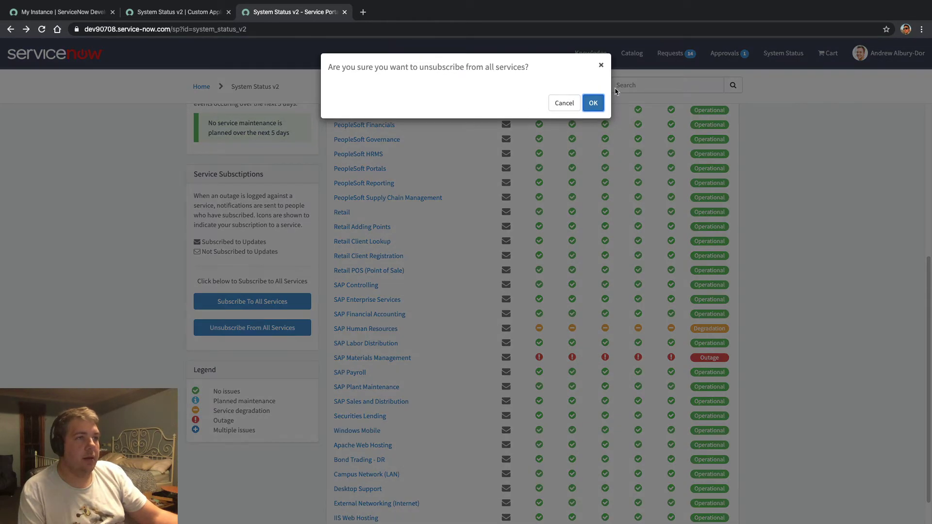
pyautogui.click(592, 104)
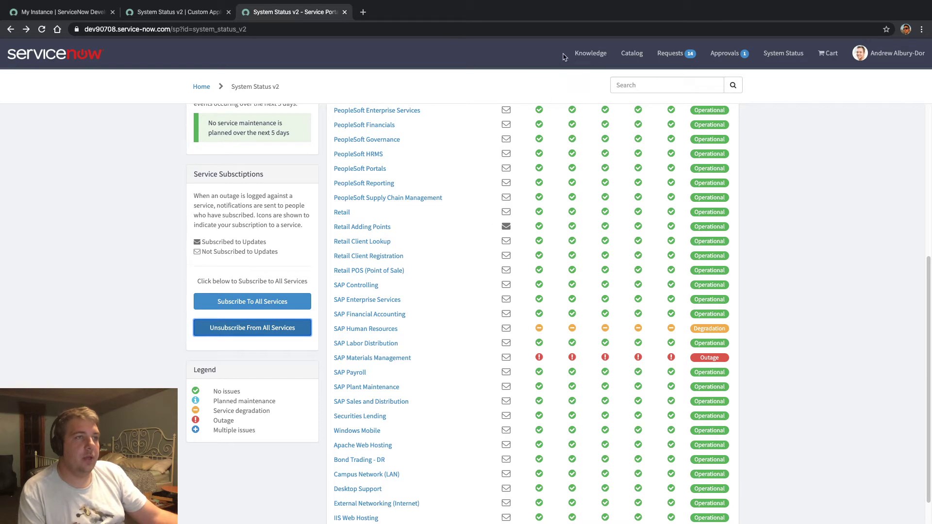
# Subscribe to all services and confirm
pyautogui.scroll(6, 515, 199)
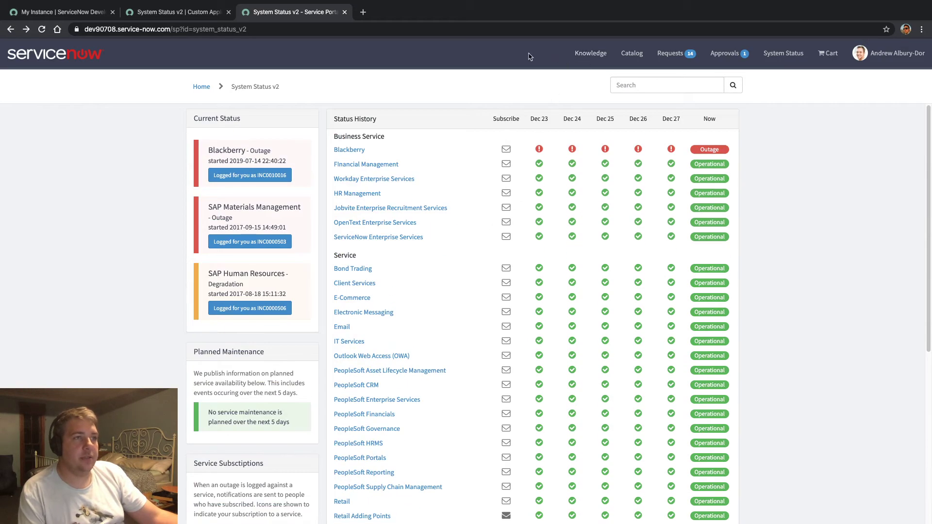
pyautogui.scroll(-7, 386, 473)
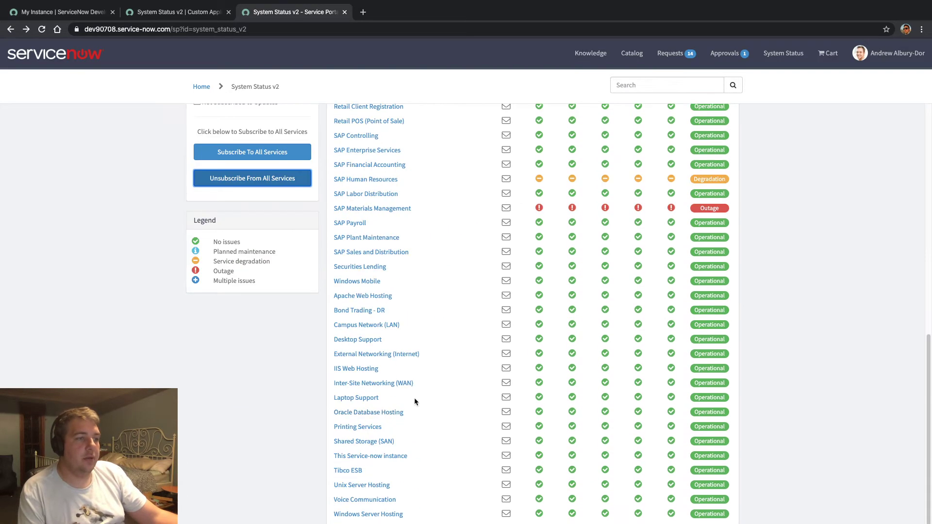
pyautogui.scroll(4, 505, 329)
pyautogui.scroll(-5, 208, 441)
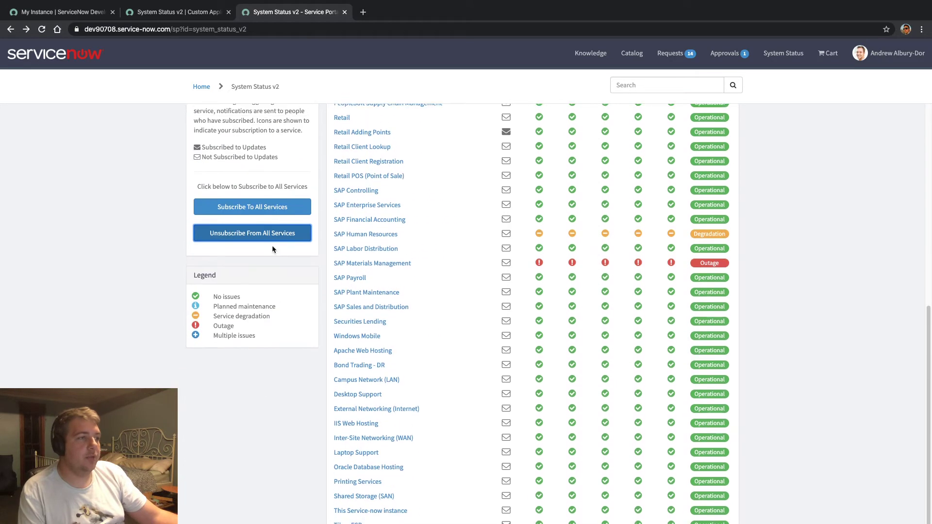
pyautogui.click(235, 201)
pyautogui.click(591, 100)
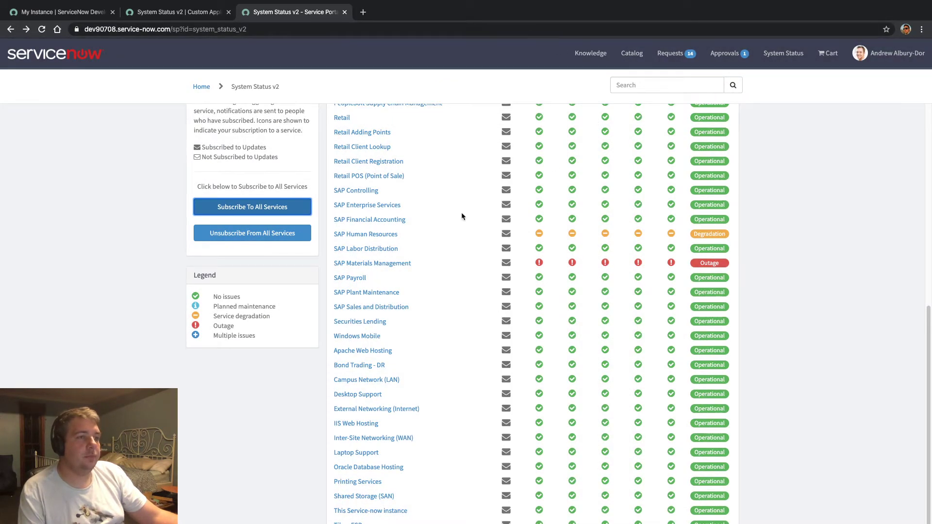
pyautogui.scroll(15, 486, 290)
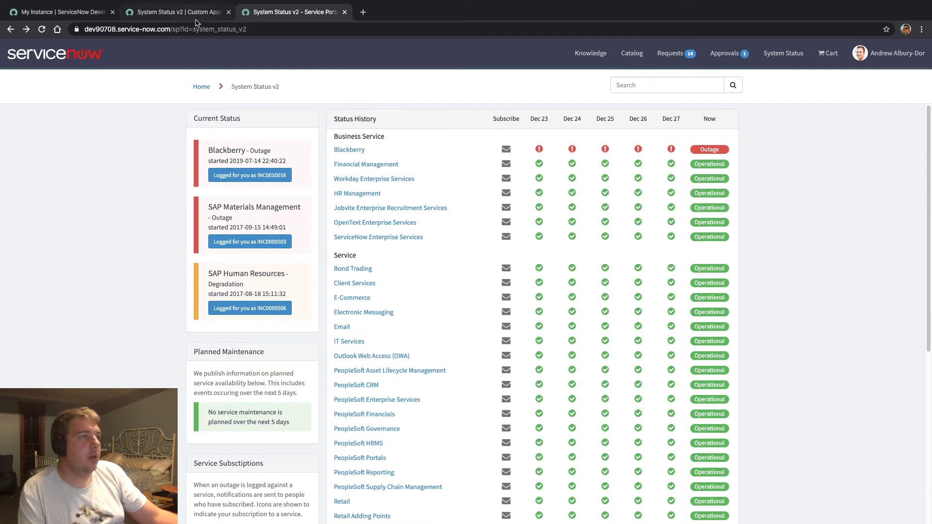
pyautogui.click(185, 14)
# Open the SAP Enterprise Services business service in its Default view
pyautogui.click(68, 76)
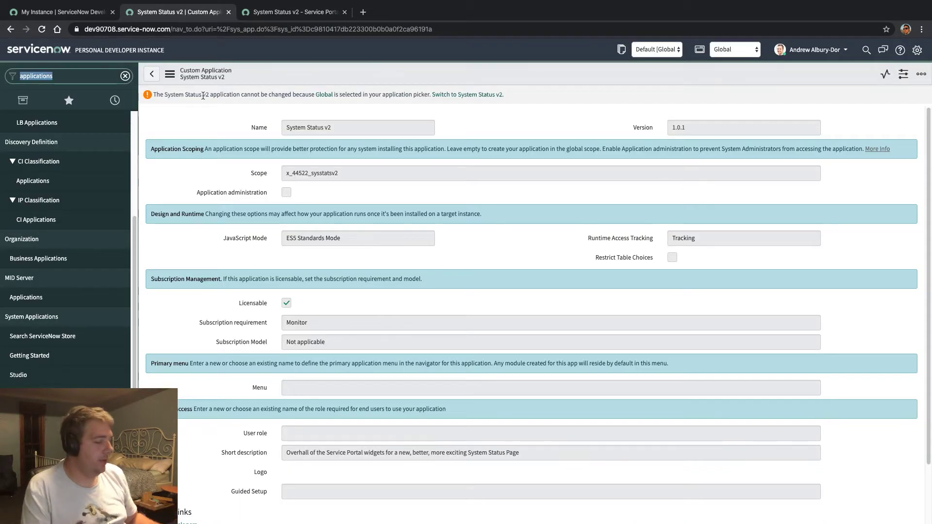
pyautogui.write('business ser')
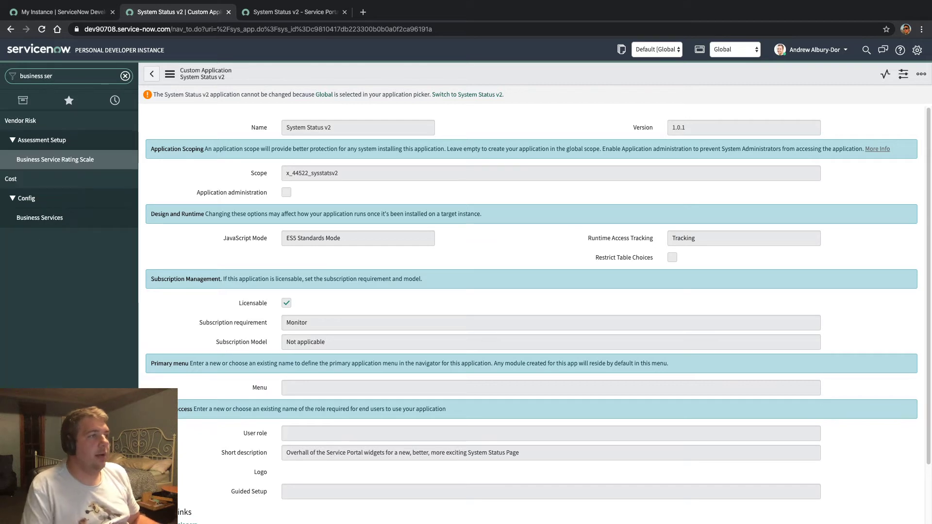
pyautogui.click(40, 218)
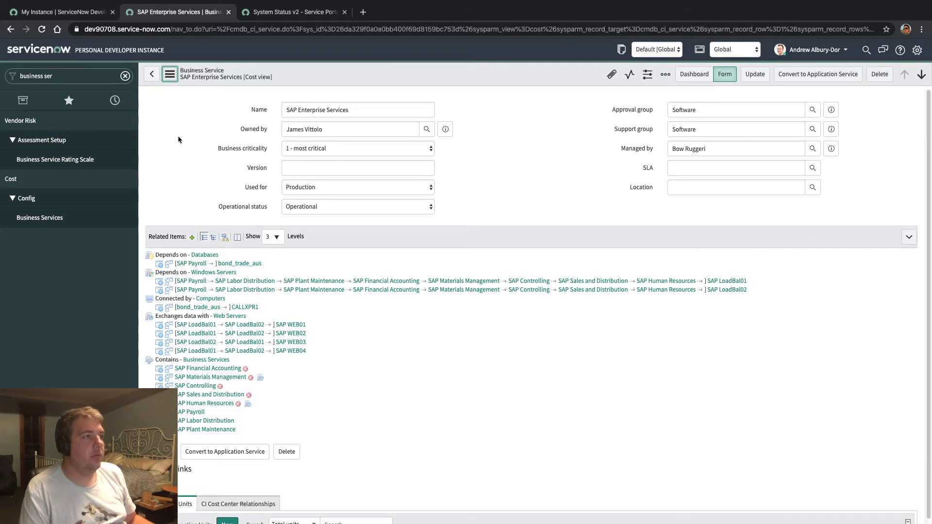
pyautogui.click(169, 73)
pyautogui.moveTo(212, 157)
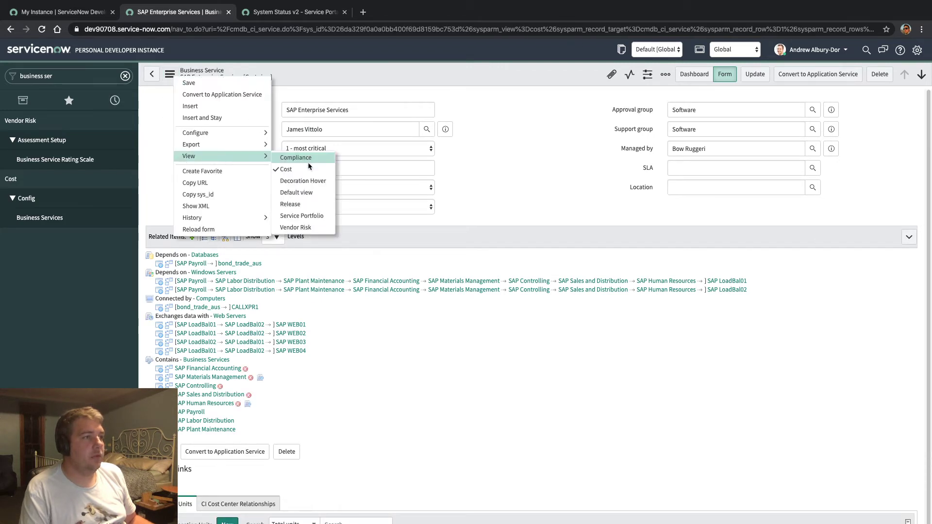
pyautogui.click(308, 193)
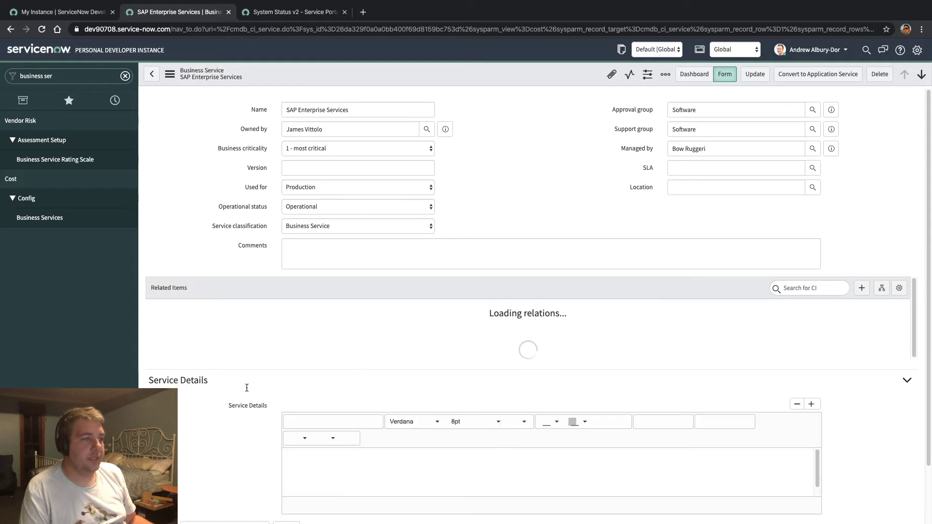
# Enter 'SAP Enterprise Services - Service Details' as Service Details and save the record
pyautogui.scroll(-7, 246, 389)
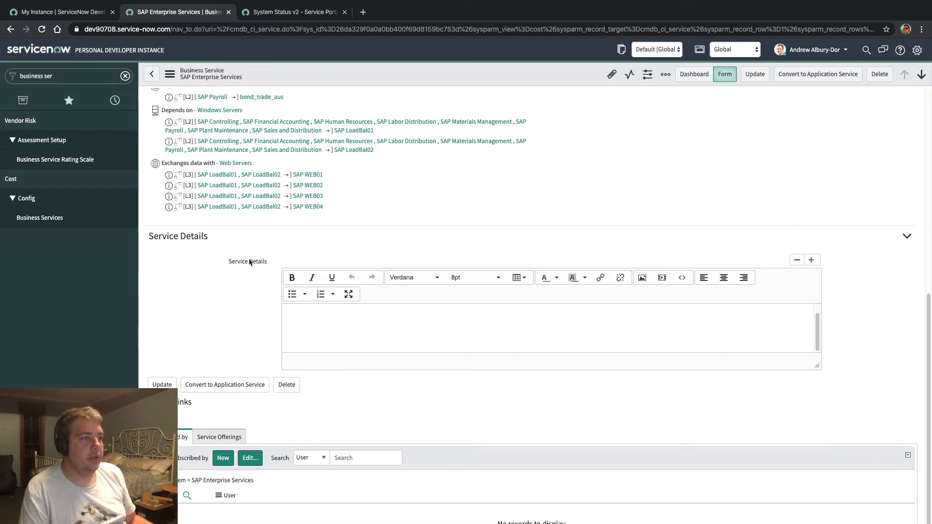
pyautogui.click(403, 331)
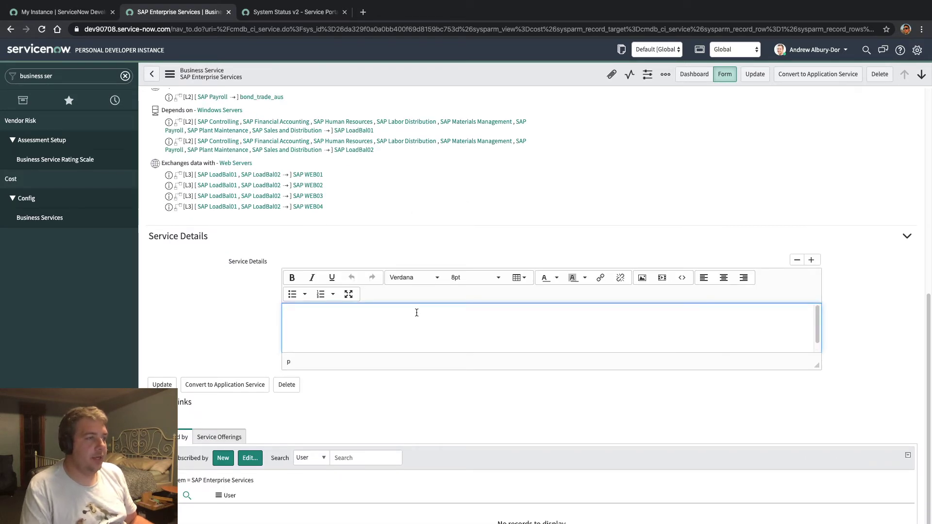
pyautogui.write('SAP')
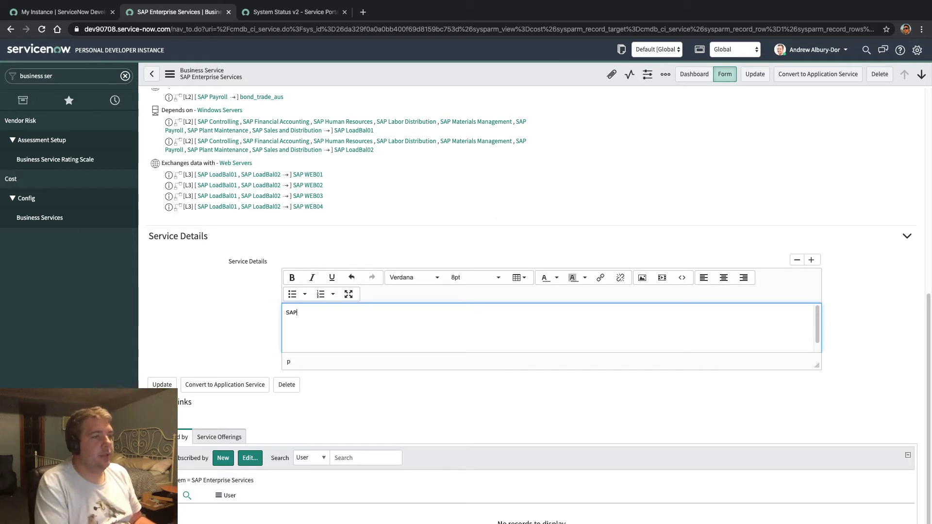
pyautogui.write(' Enterprise Ser')
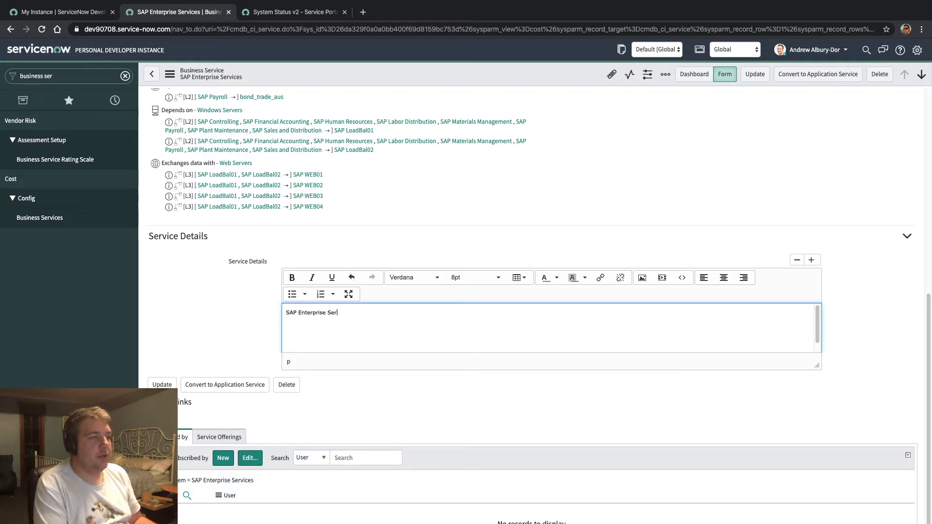
pyautogui.write('vices - Service De')
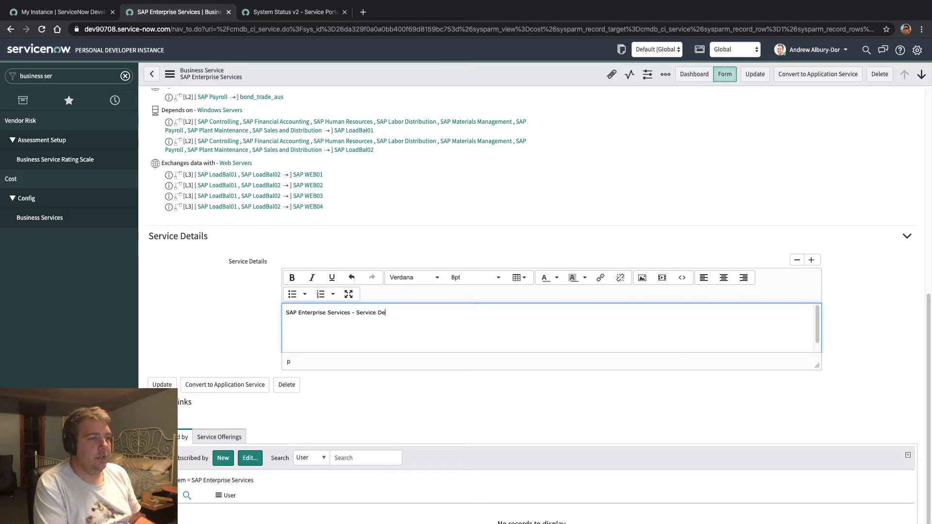
pyautogui.write('tails')
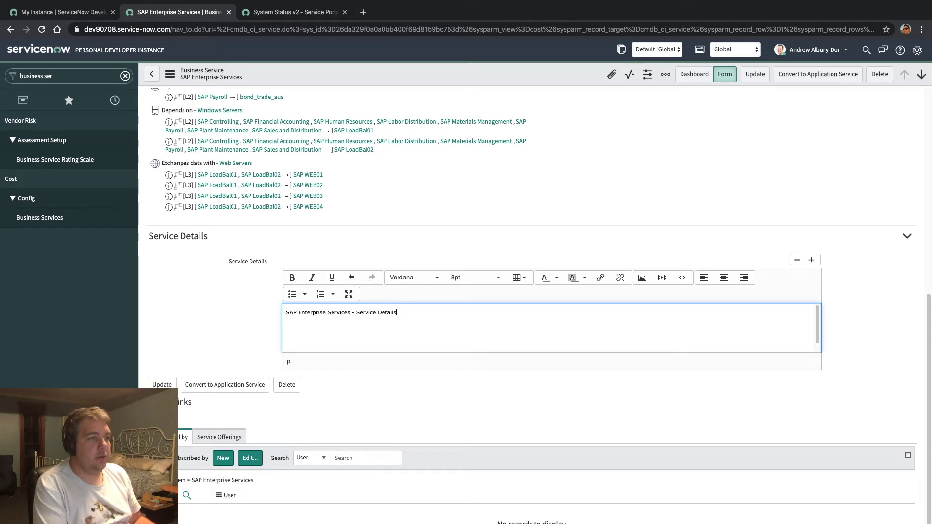
pyautogui.click(166, 371)
pyautogui.rightClick(487, 60)
pyautogui.press('Escape')
pyautogui.rightClick(477, 67)
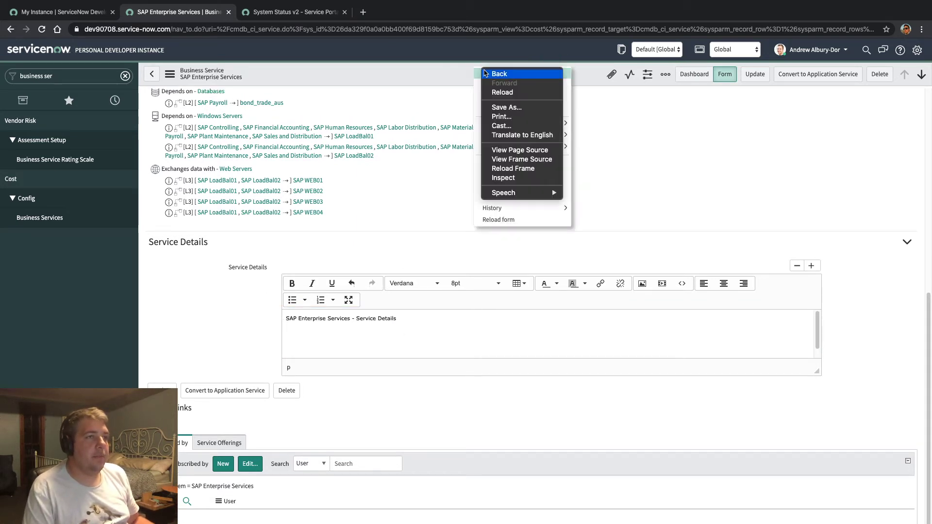
pyautogui.press('Escape')
pyautogui.click(482, 73)
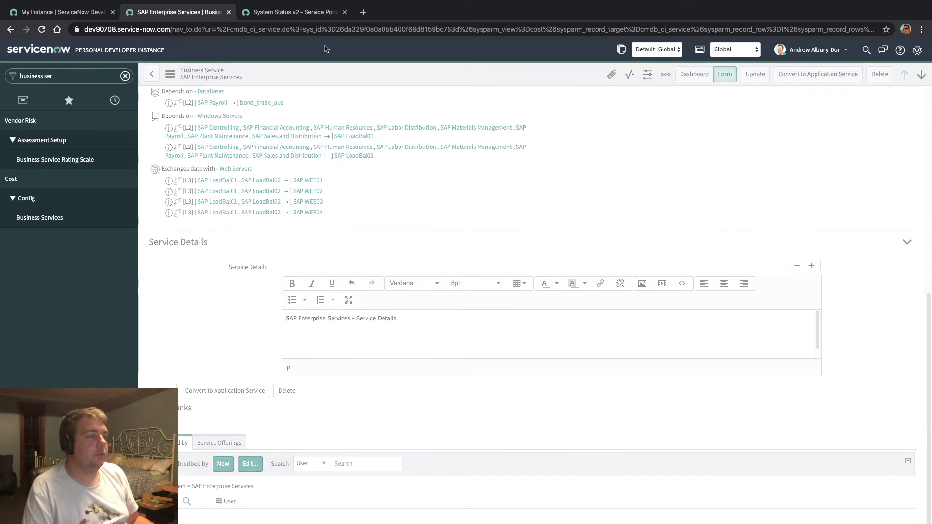
pyautogui.click(286, 12)
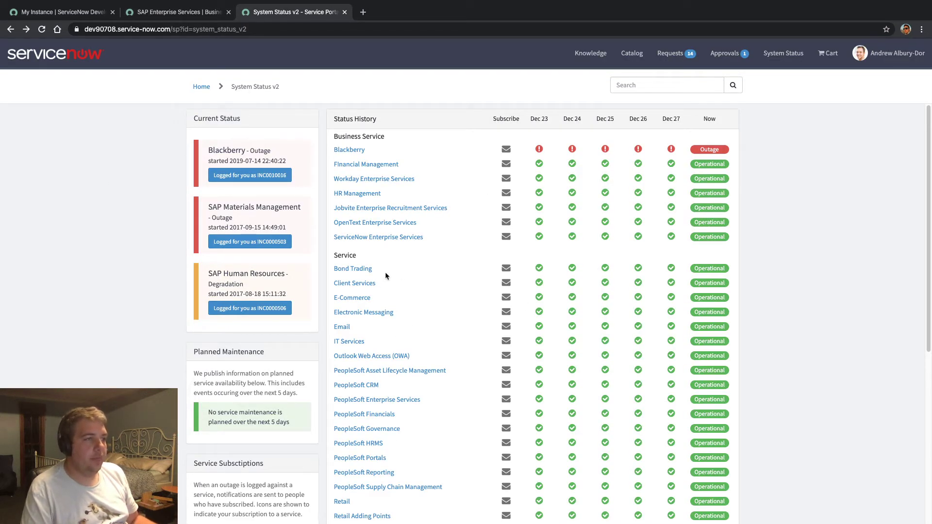
pyautogui.scroll(-7, 435, 259)
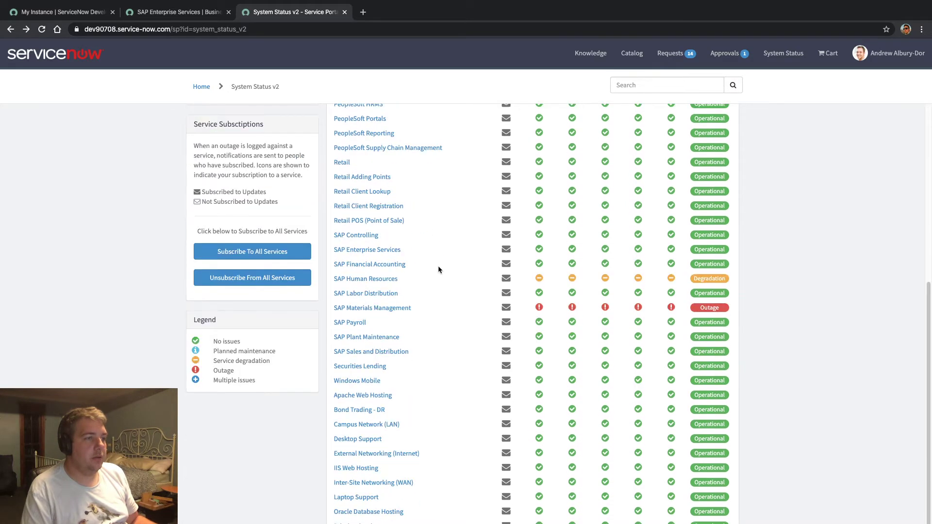
pyautogui.click(377, 251)
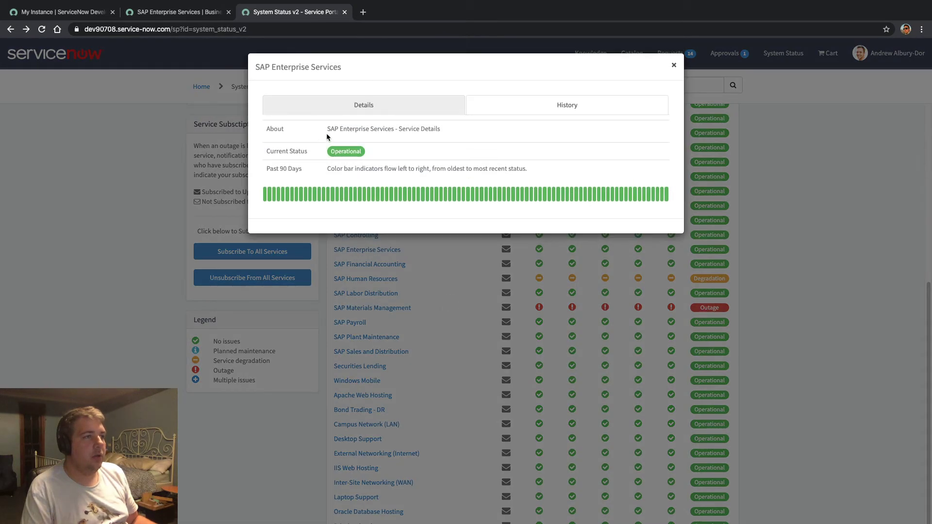
pyautogui.moveTo(327, 129); pyautogui.dragTo(498, 128)
pyautogui.click(498, 128)
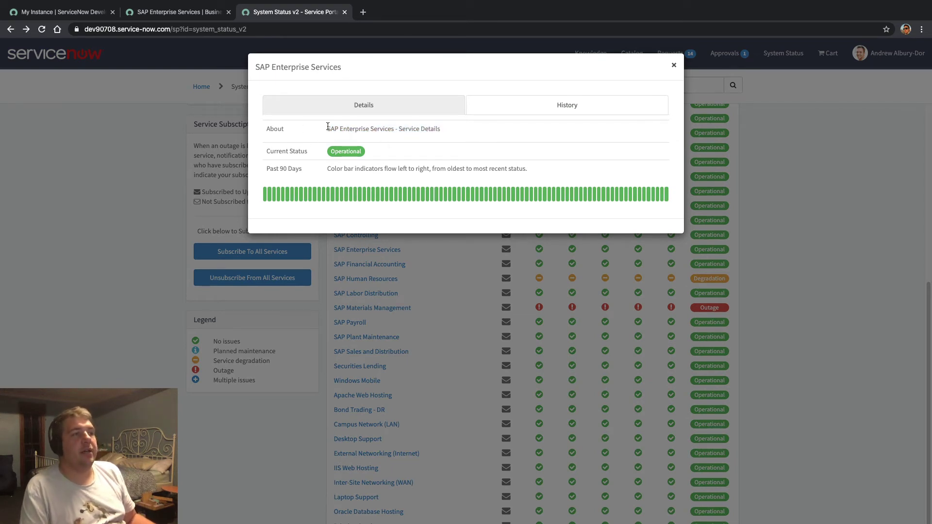
pyautogui.moveTo(274, 128); pyautogui.dragTo(389, 127)
pyautogui.click(389, 127)
pyautogui.click(480, 109)
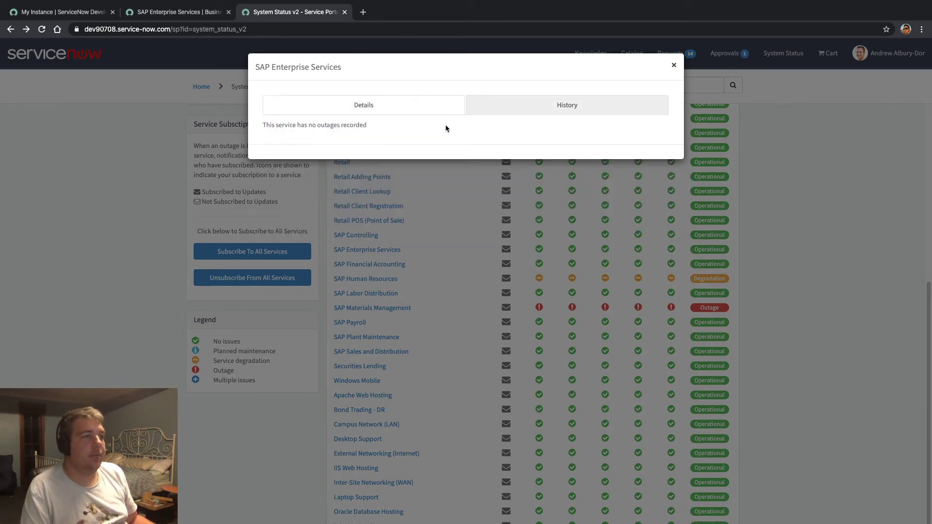
pyautogui.click(422, 111)
pyautogui.click(545, 120)
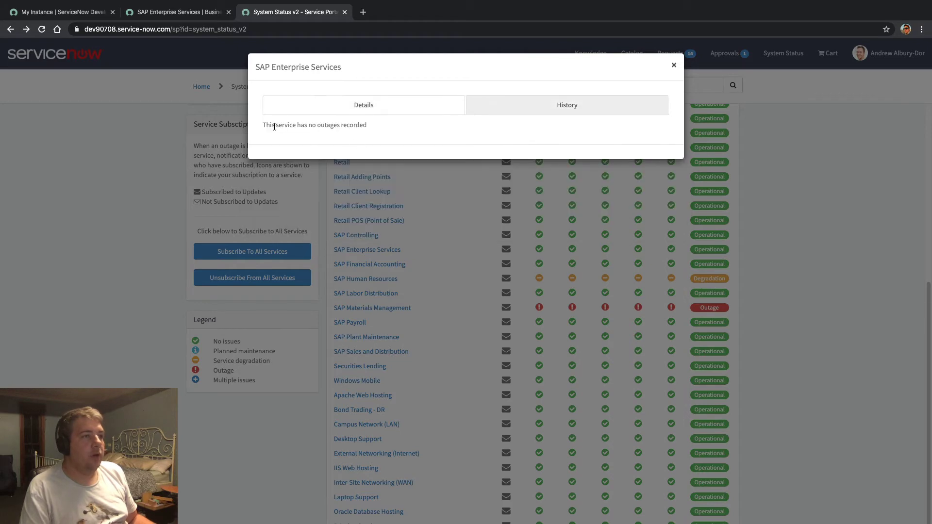
pyautogui.moveTo(274, 127); pyautogui.dragTo(382, 128)
pyautogui.click(303, 129)
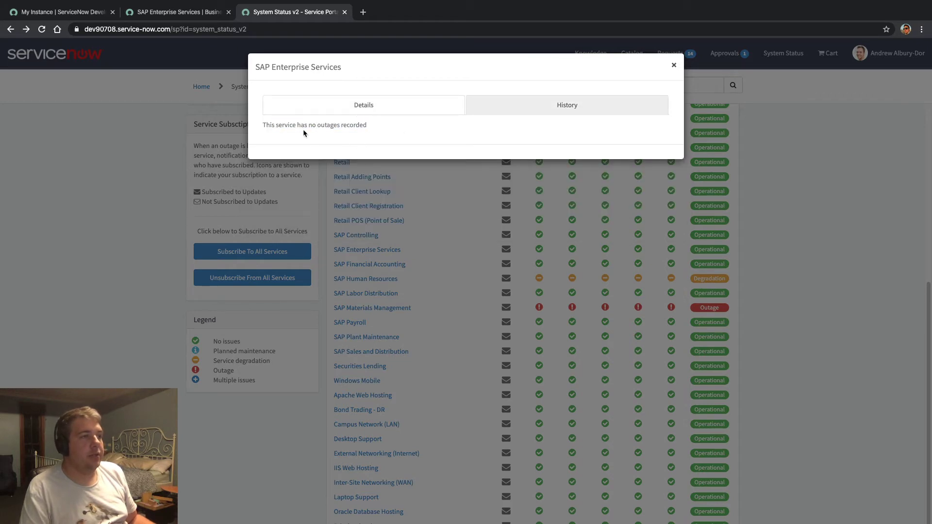
pyautogui.click(358, 305)
pyautogui.click(179, 12)
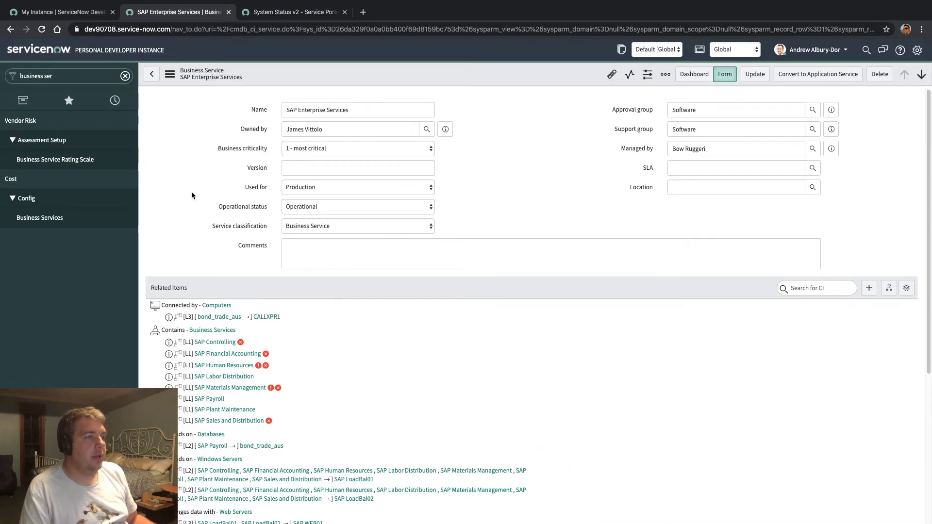
# Open the Outages list and start a new outage record
pyautogui.scroll(-7, 272, 219)
pyautogui.scroll(7, 194, 304)
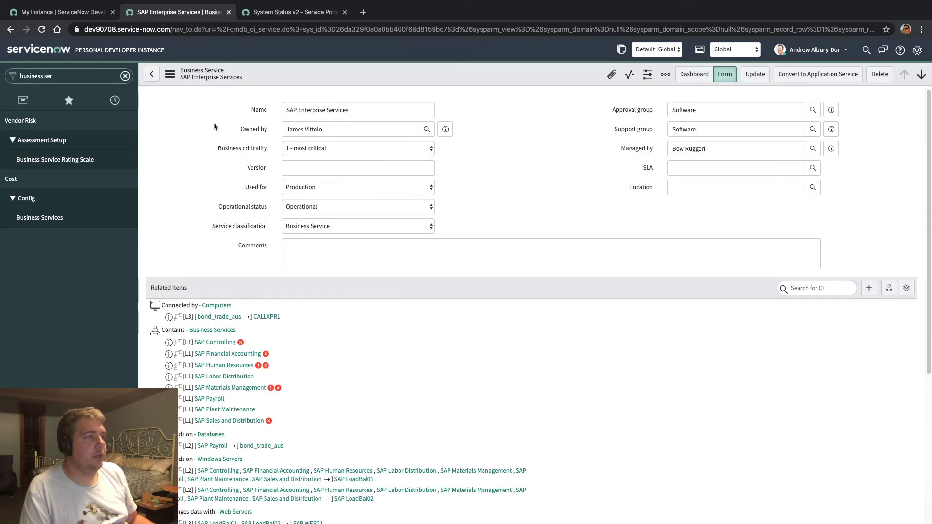
pyautogui.click(93, 76)
pyautogui.write('outages')
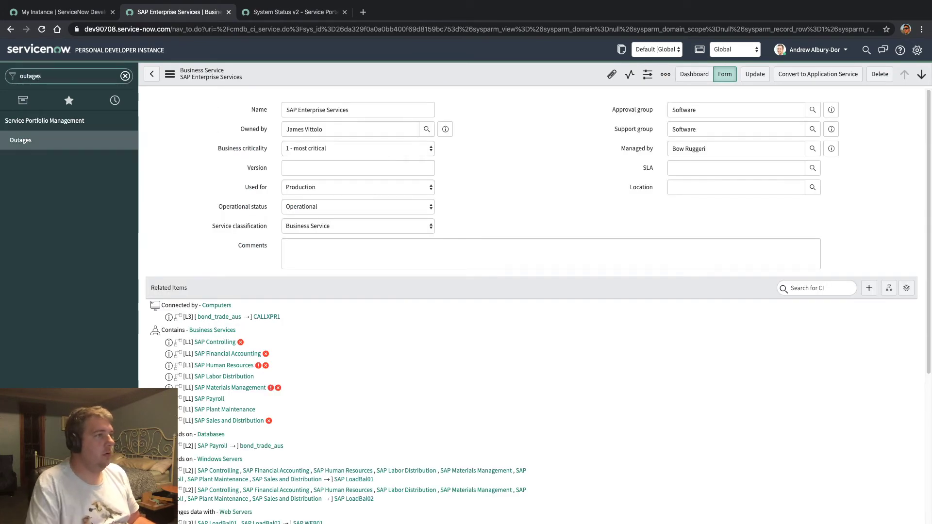
pyautogui.click(36, 140)
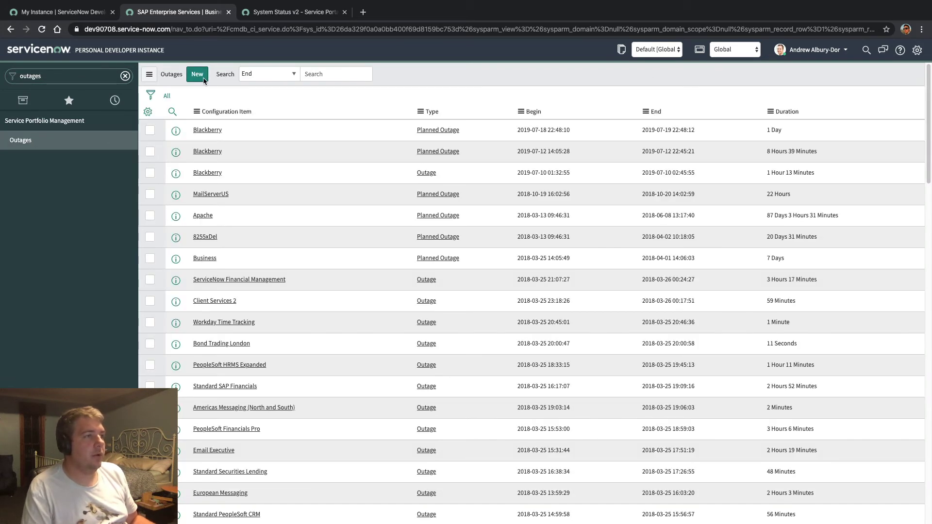
pyautogui.click(197, 74)
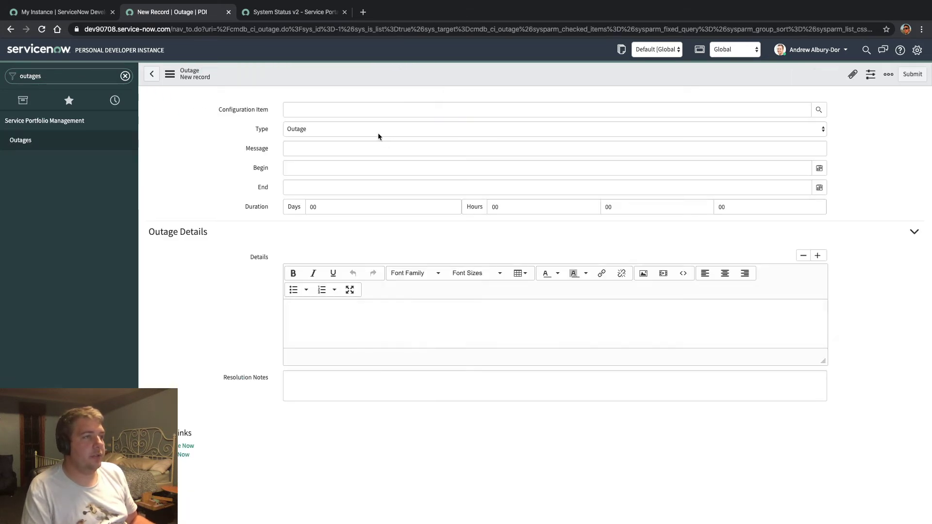
# Set the configuration item to SAP Enterprise Services with type Outage
pyautogui.click(381, 110)
pyautogui.write('Sap Enterprise')
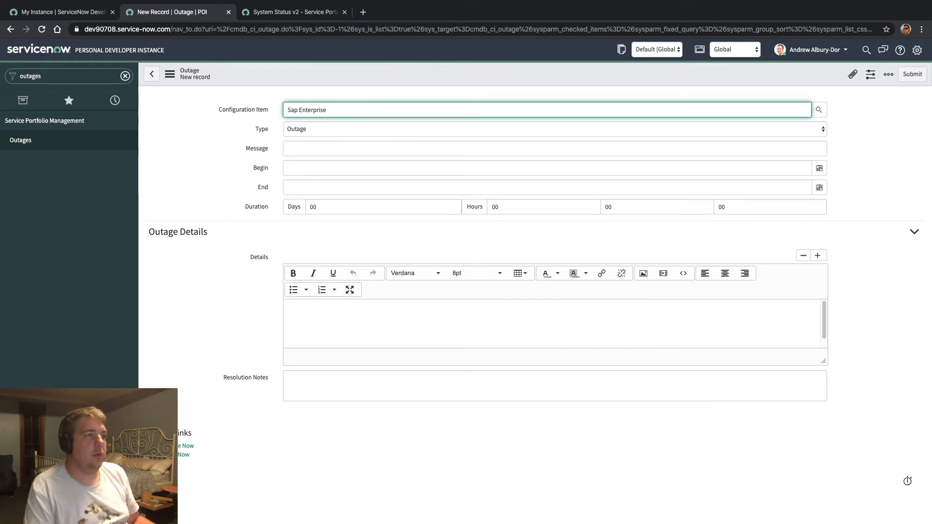
pyautogui.click(335, 122)
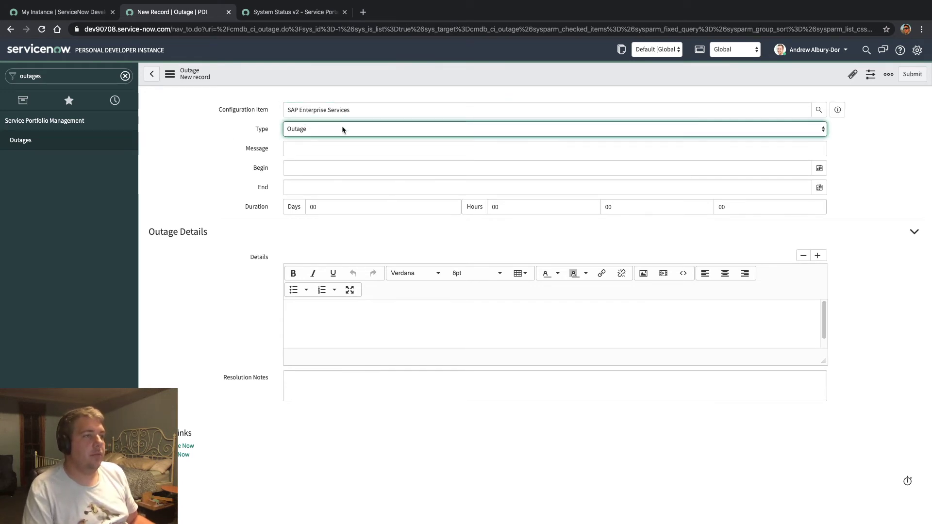
pyautogui.click(341, 129)
pyautogui.click(240, 137)
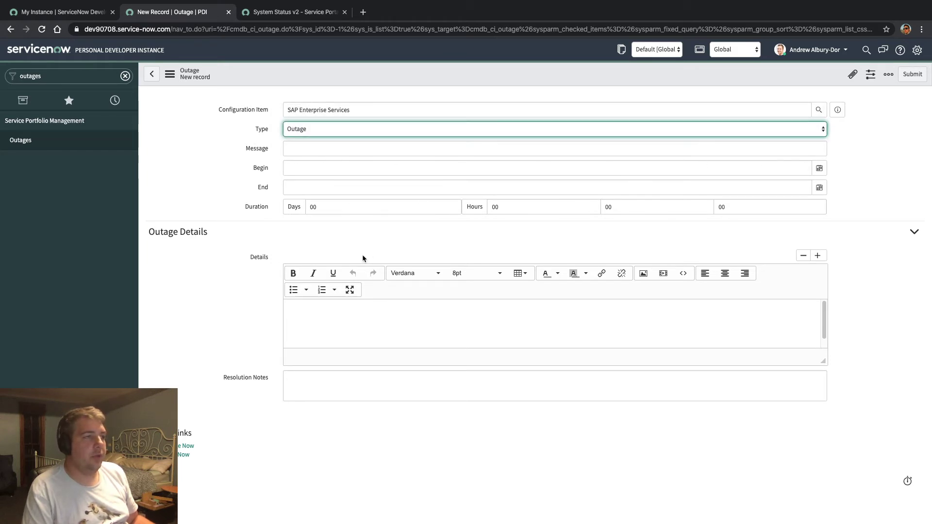
# Enter details 'SAP Enterprise Services has gone offline - Oh no!' and save the outage
pyautogui.click(377, 323)
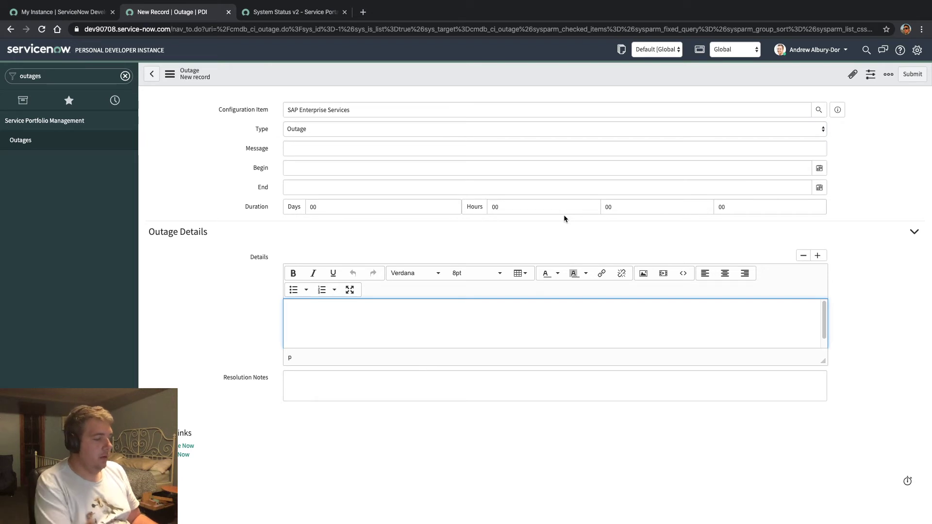
pyautogui.write('SAP Enterpris')
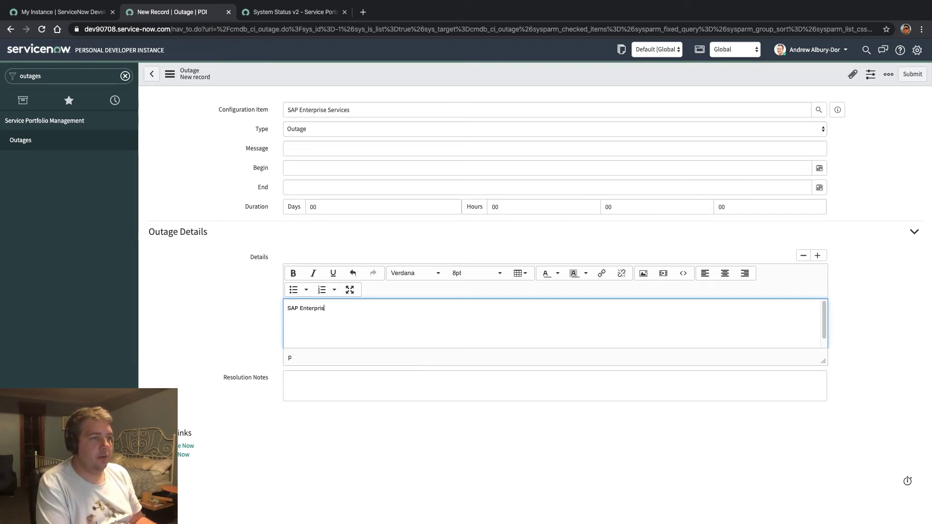
pyautogui.write('e Services has go')
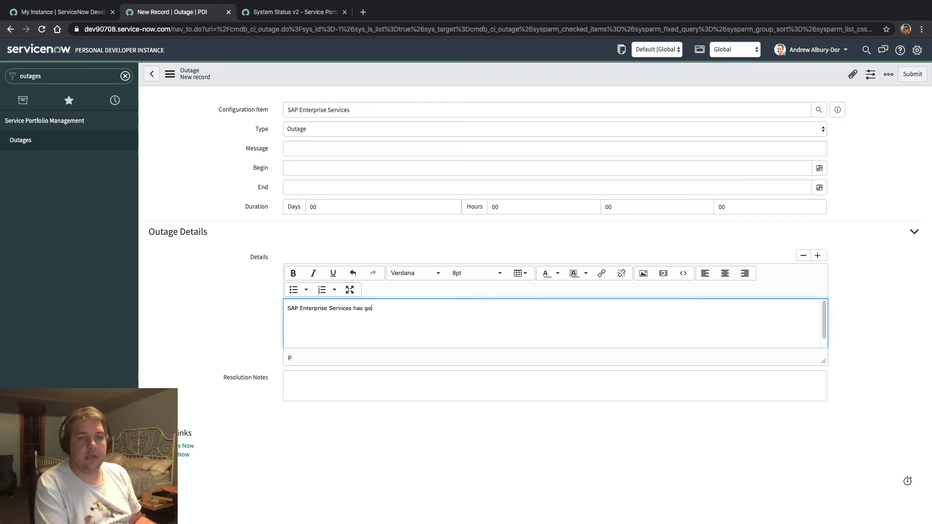
pyautogui.write('ne offline - O')
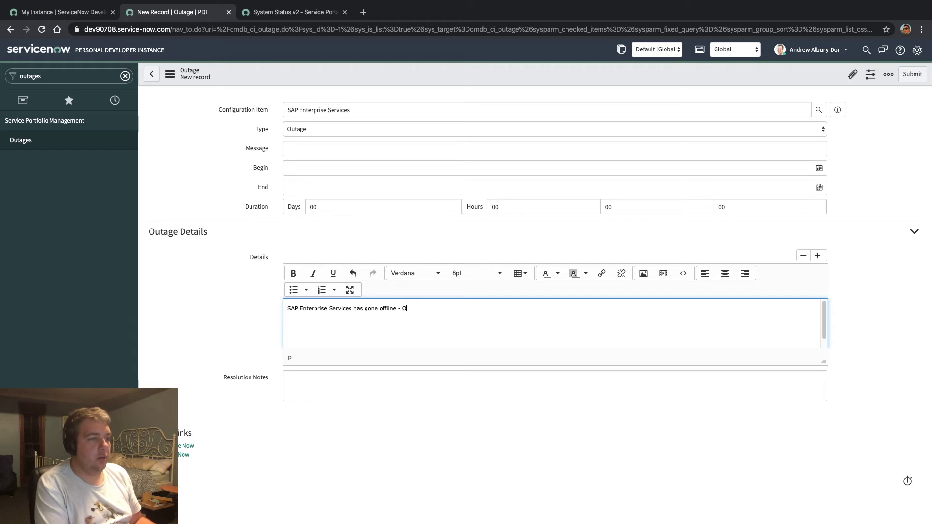
pyautogui.write('h no!')
pyautogui.click(251, 418)
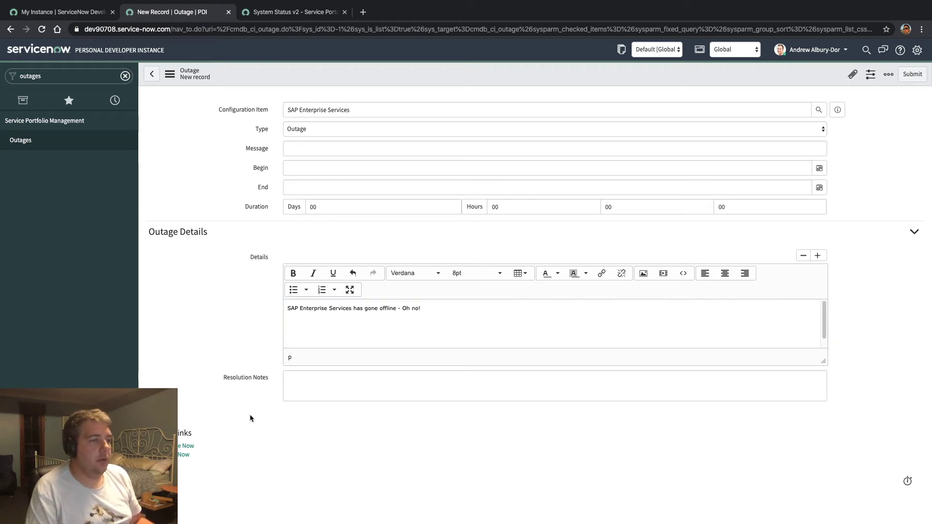
pyautogui.click(289, 393)
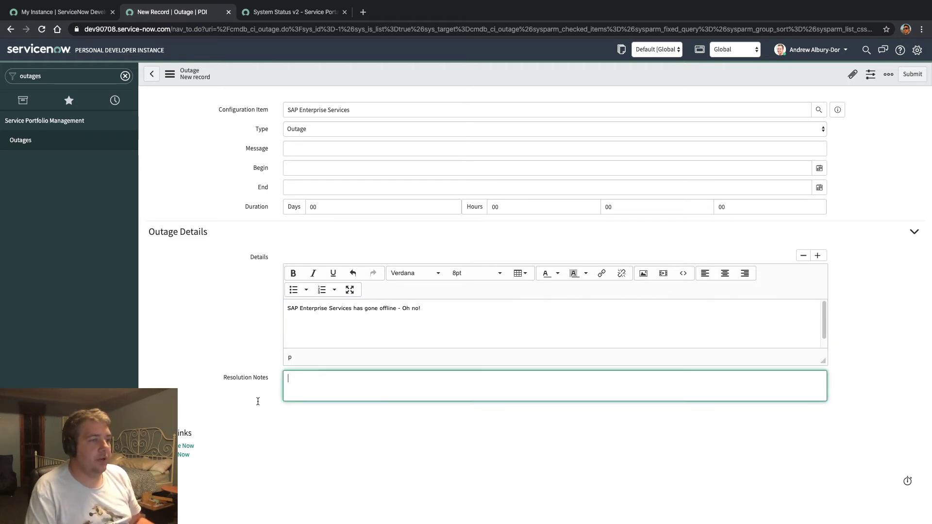
pyautogui.click(230, 381)
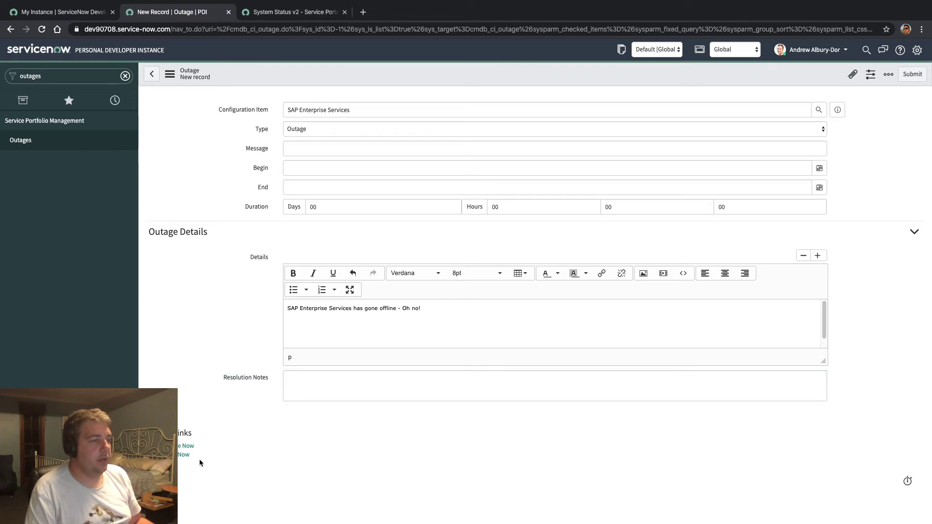
pyautogui.hotkey('ctrl', 's')
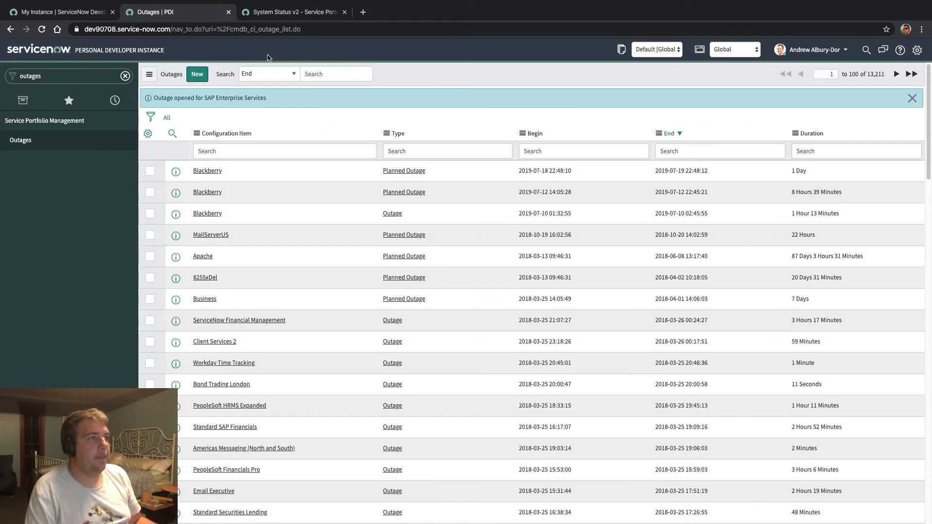
pyautogui.click(291, 12)
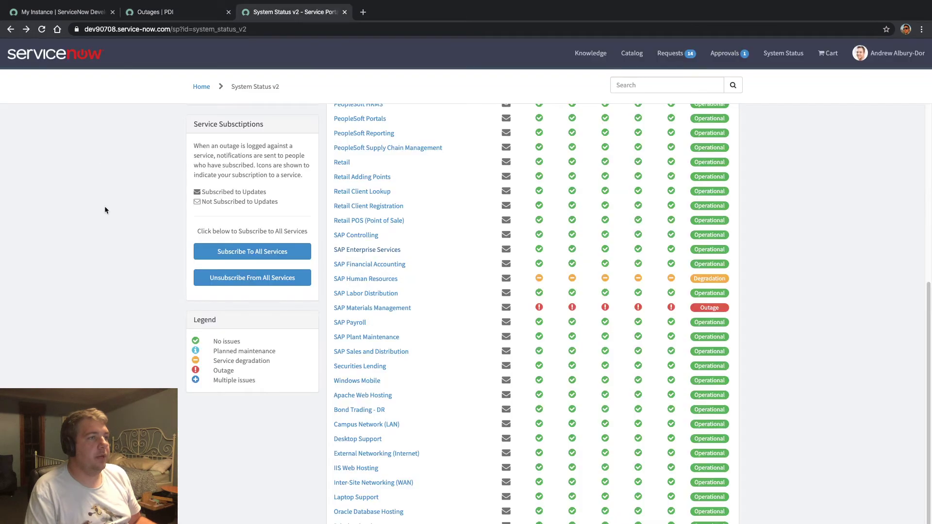
# Reload System Status v2 and read the SAP Enterprise Services outage message before closing it
pyautogui.hotkey('ctrl', 'r')
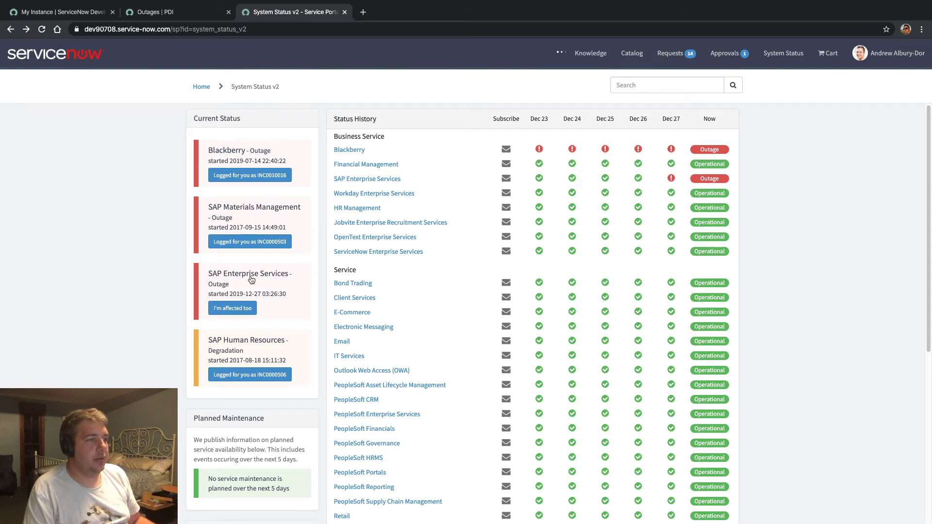
pyautogui.click(455, 181)
pyautogui.moveTo(328, 141); pyautogui.dragTo(473, 147)
pyautogui.click(468, 150)
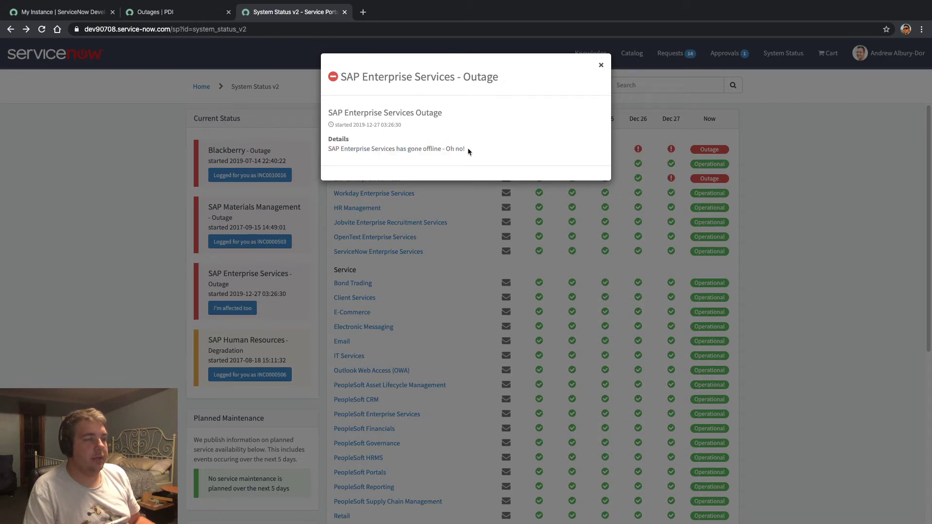
pyautogui.click(128, 310)
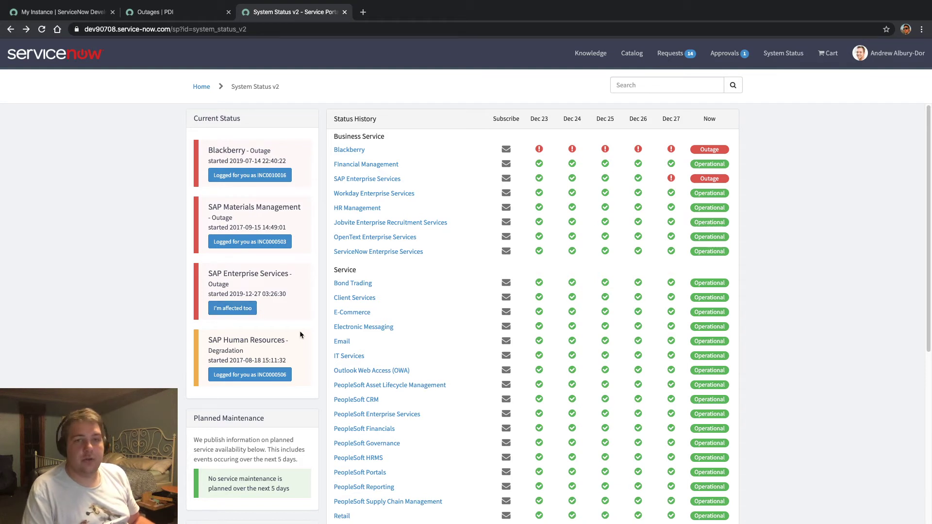
# Mark 'I'm affected too' on the SAP Enterprise Services outage and open the logged incident
pyautogui.click(243, 310)
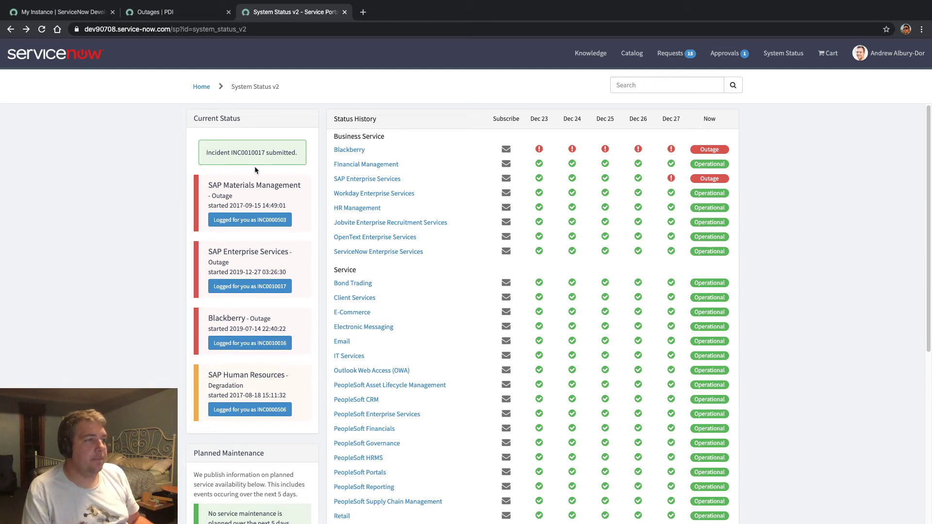
pyautogui.click(262, 287)
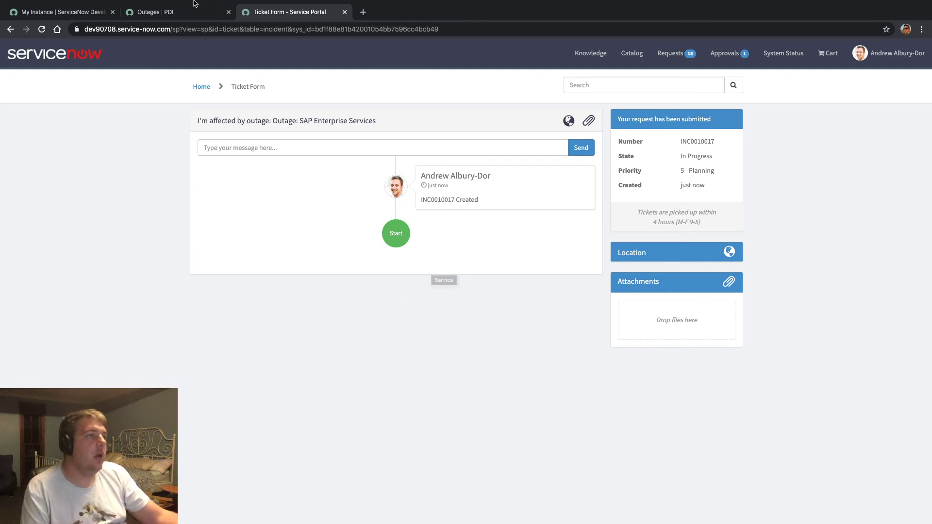
# Sort the Outages list by Begin, newest first
pyautogui.click(187, 34)
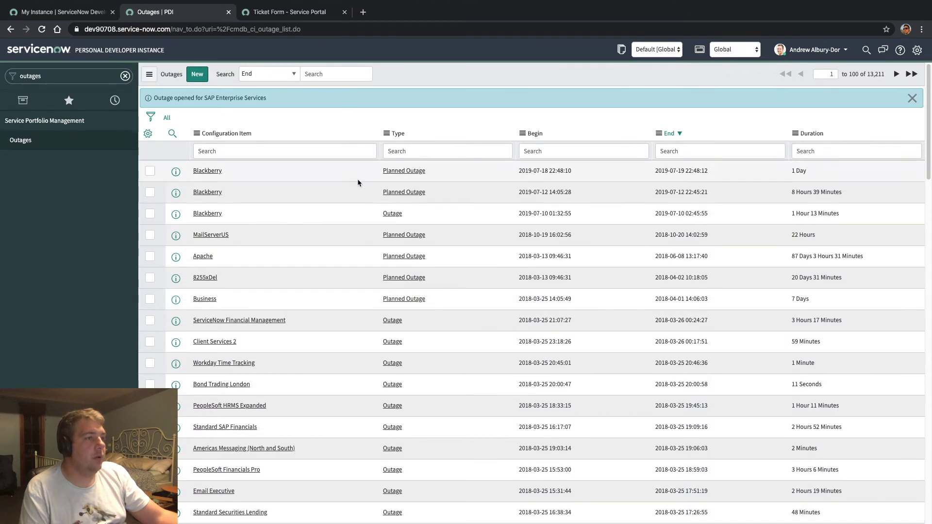
pyautogui.click(98, 83)
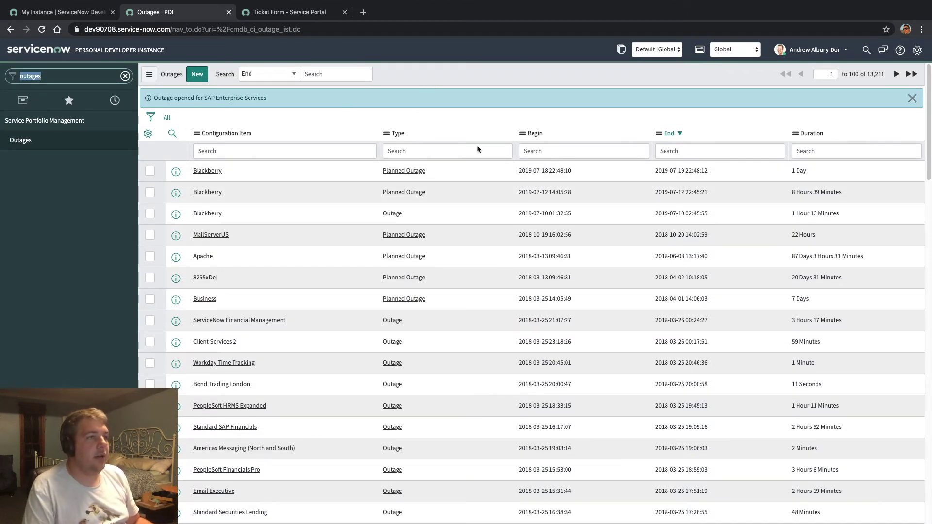
pyautogui.rightClick(577, 66)
pyautogui.click(571, 65)
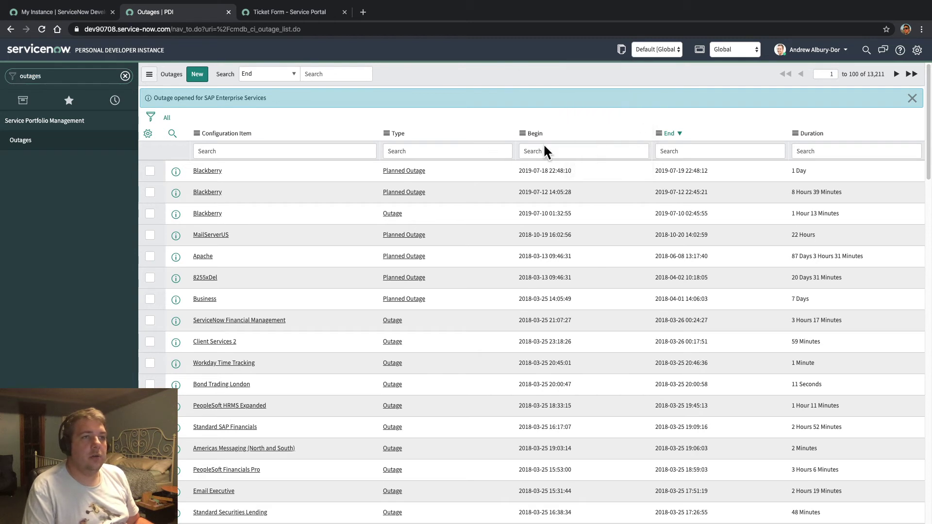
pyautogui.click(535, 133)
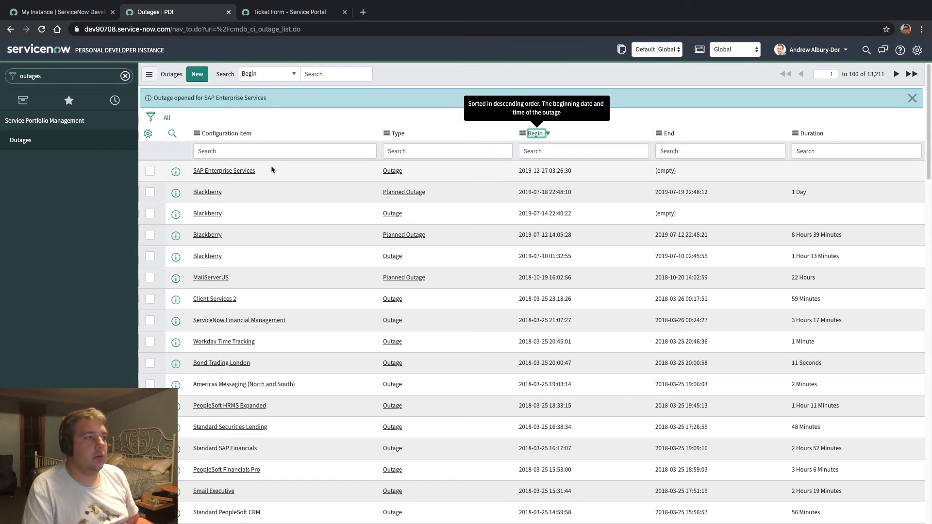
# Open the SAP Enterprise Services service record, return, and preview its outage record
pyautogui.click(218, 171)
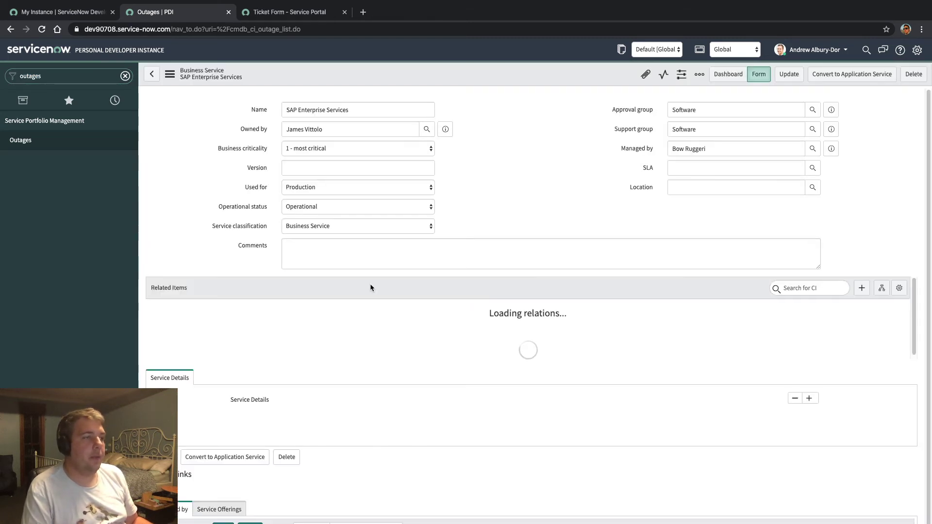
pyautogui.scroll(-5, 222, 255)
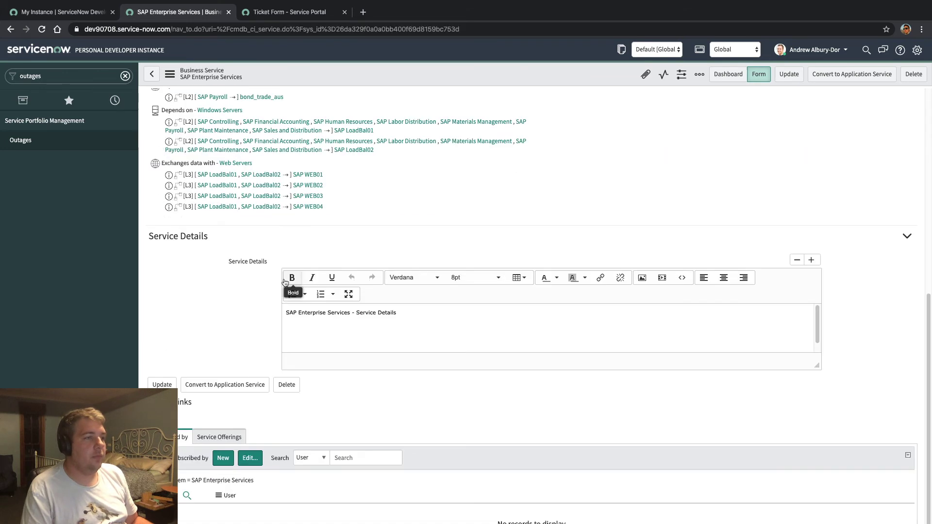
pyautogui.scroll(5, 240, 333)
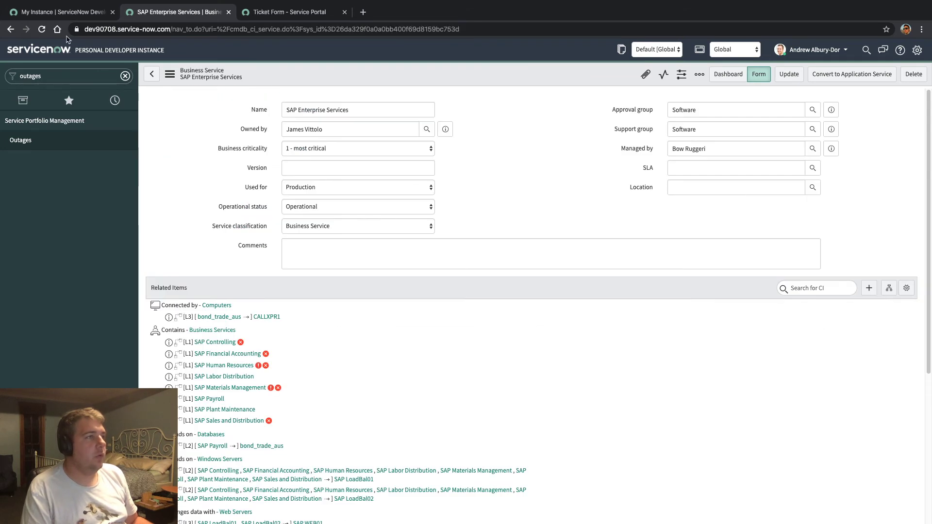
pyautogui.click(10, 29)
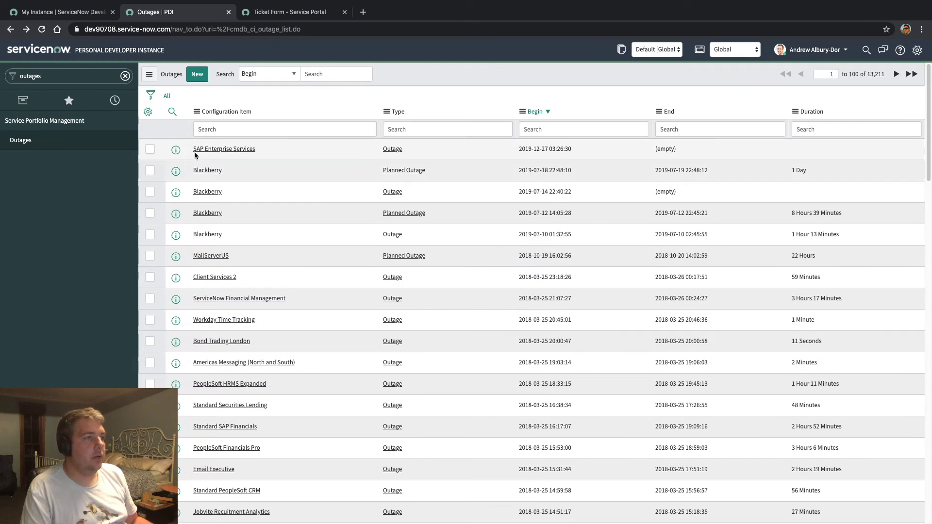
pyautogui.click(175, 150)
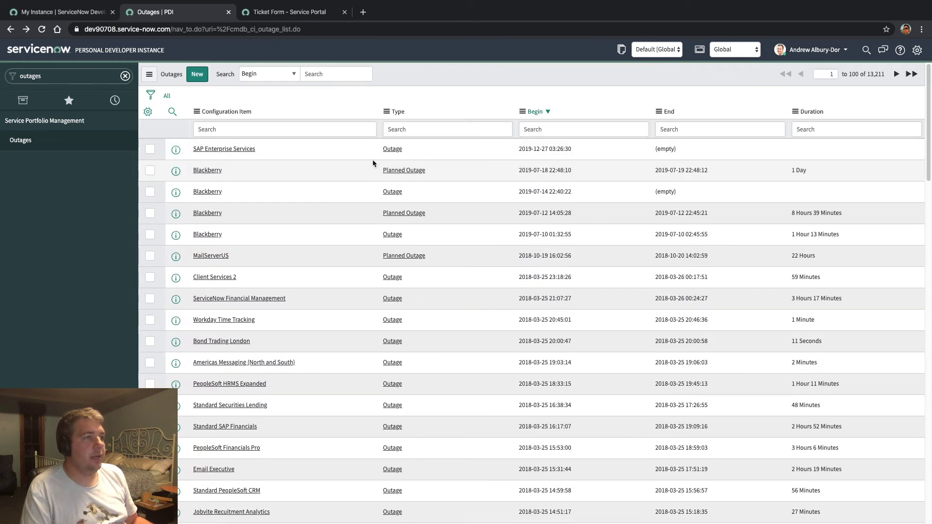
# Close the SAP Enterprise Services outage with resolution note 'The service was restarted', then return to the incident ticket
pyautogui.click(424, 174)
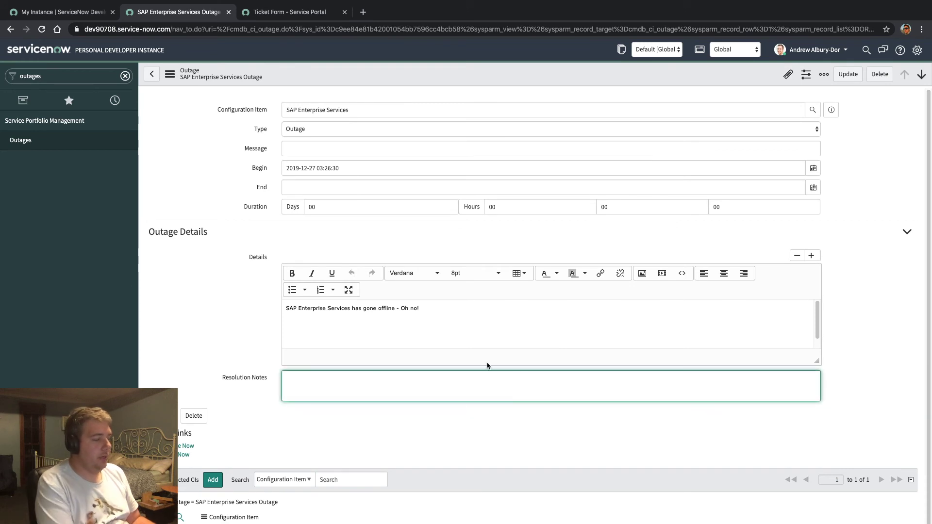
pyautogui.write('The service was restarted')
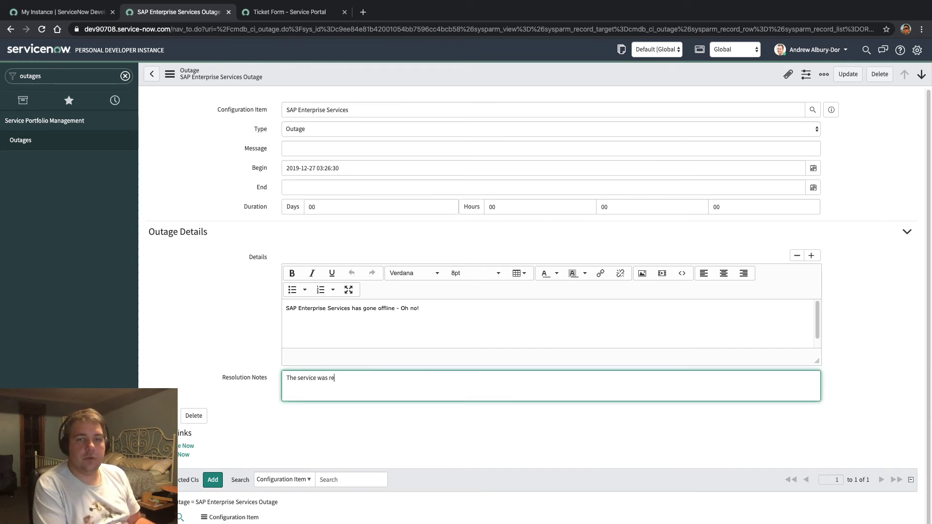
pyautogui.click(281, 446)
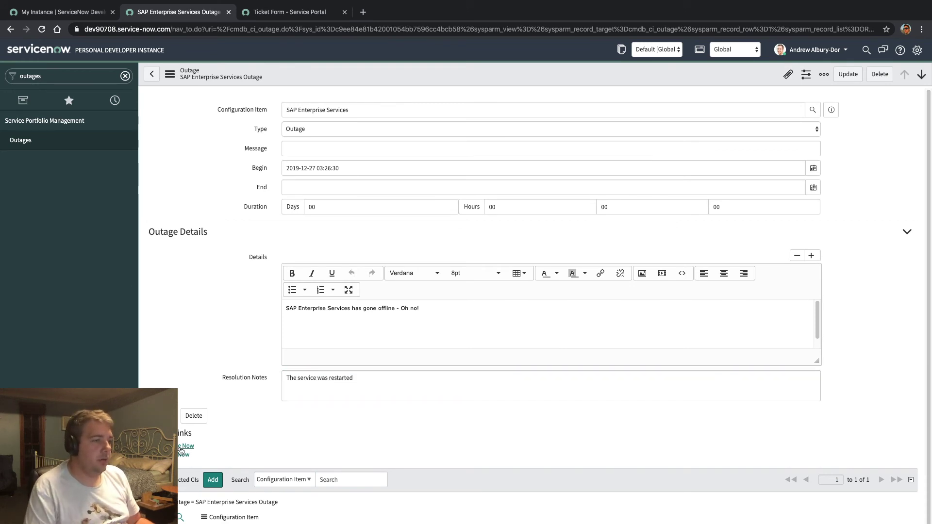
pyautogui.click(180, 455)
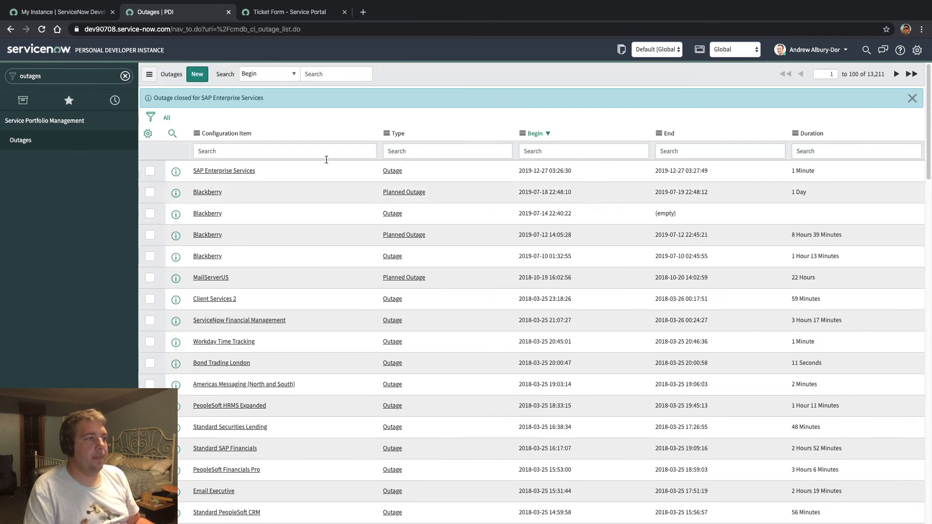
pyautogui.click(288, 12)
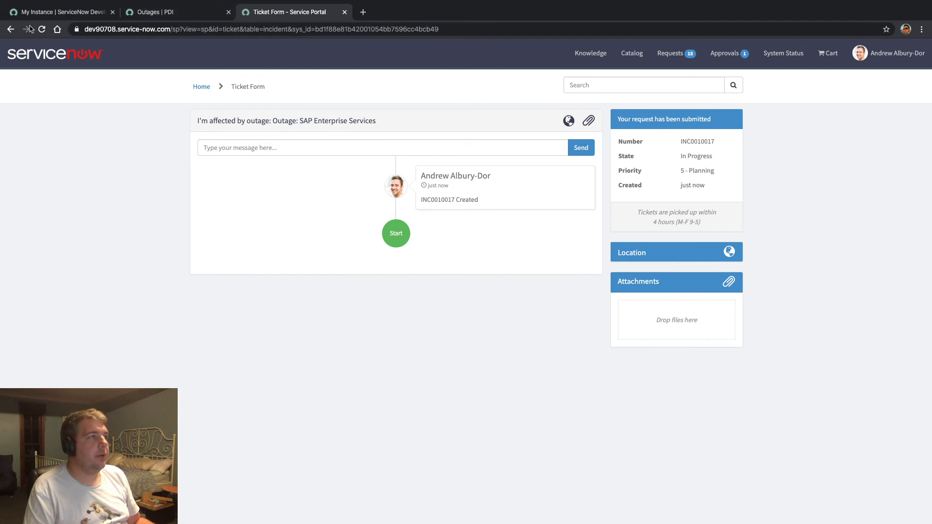
# Go back to the System Status v2 page and scroll through its service list
pyautogui.click(10, 29)
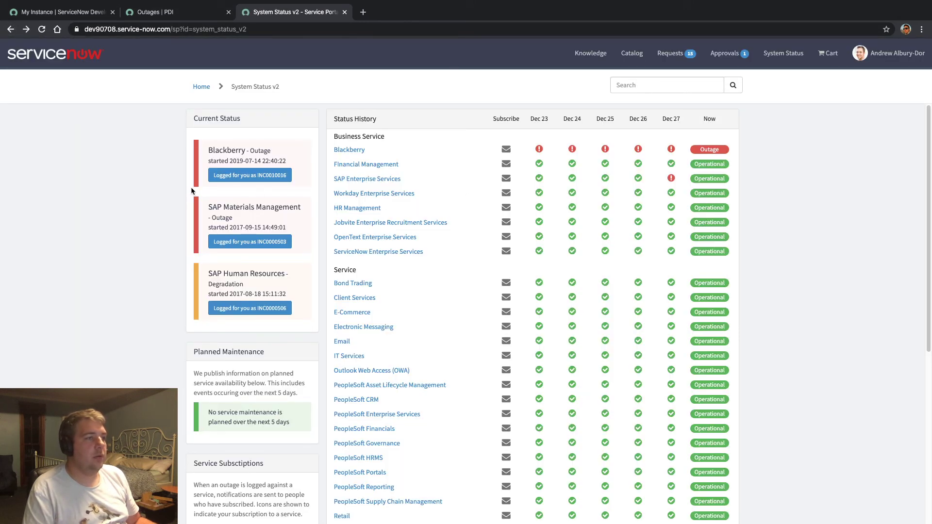
pyautogui.scroll(-6, 464, 263)
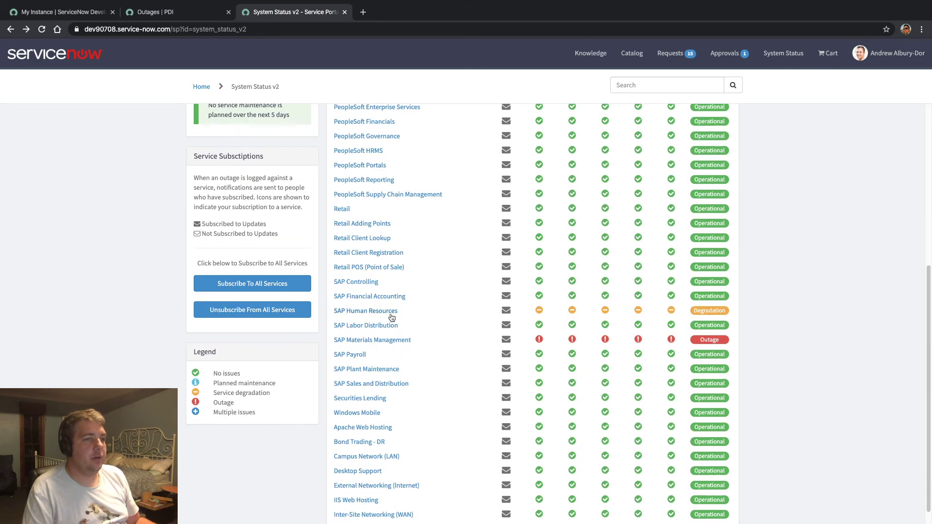
pyautogui.scroll(-3, 687, 273)
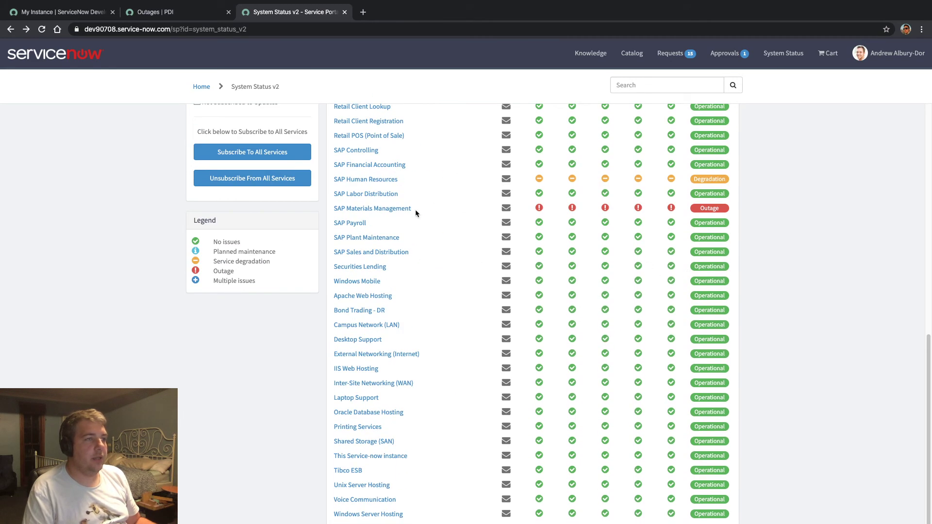
pyautogui.scroll(1, 435, 196)
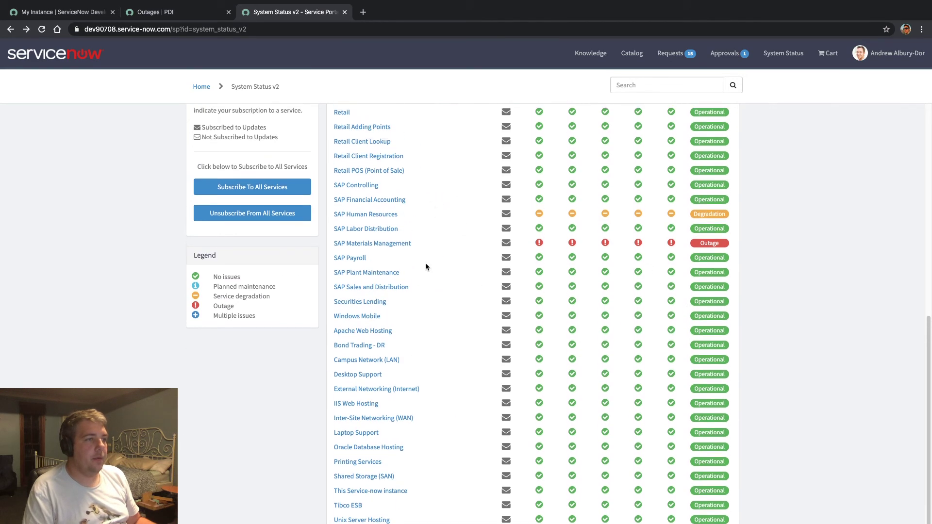
pyautogui.scroll(1, 423, 262)
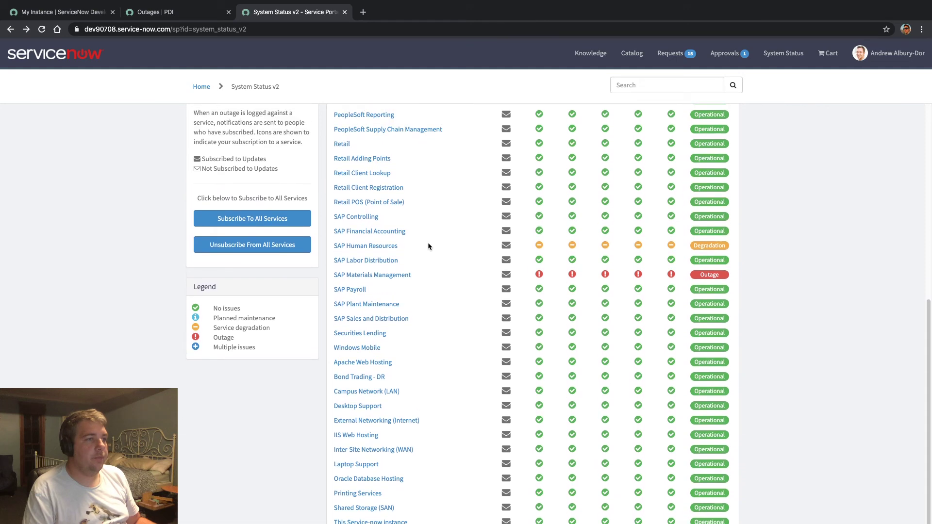
# Search the page for 'sap ent' to find SAP Enterprise Services and its Dec 27 outage
pyautogui.press('super+f')
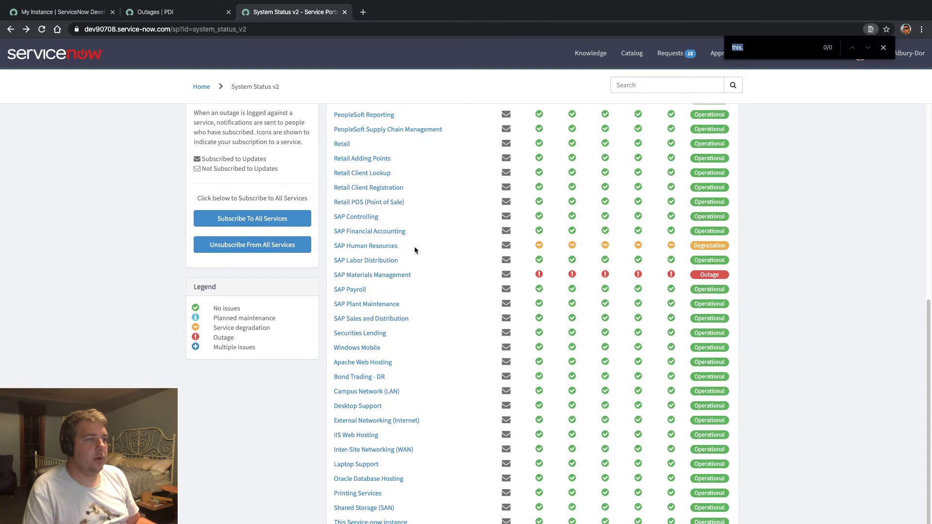
pyautogui.write('sap ent')
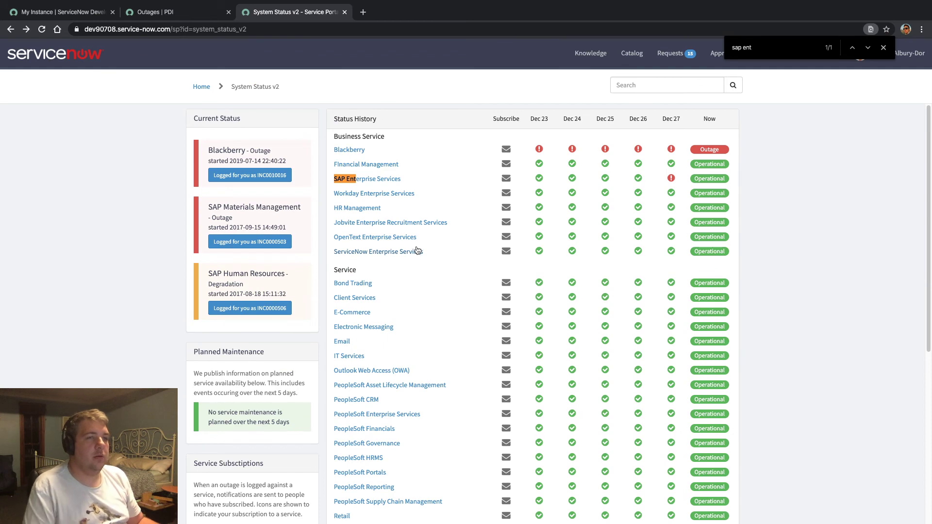
pyautogui.press('Escape')
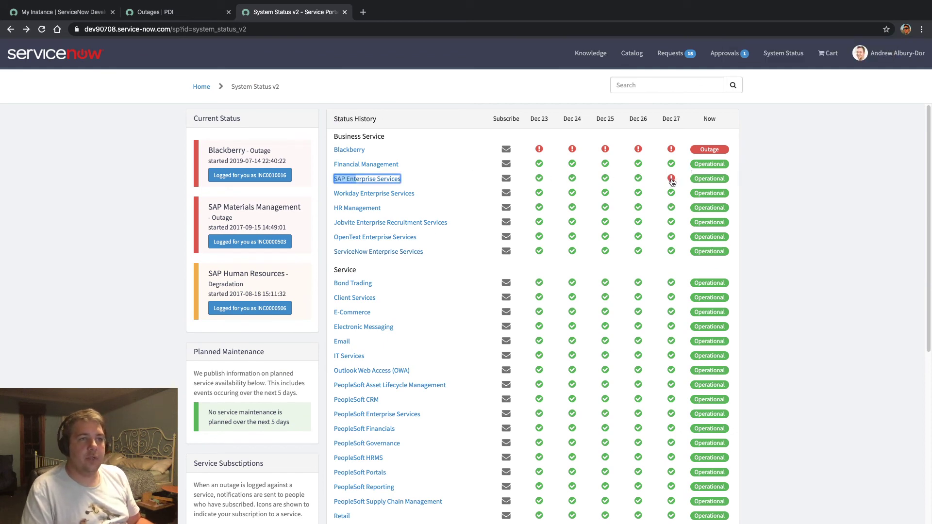
pyautogui.click(671, 179)
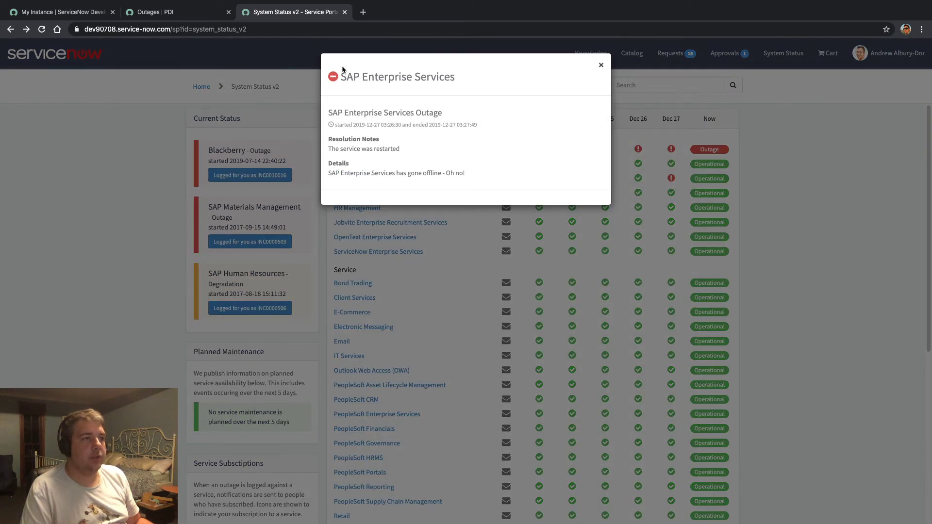
pyautogui.moveTo(337, 124); pyautogui.dragTo(483, 127)
pyautogui.moveTo(328, 138); pyautogui.dragTo(420, 146)
pyautogui.click(330, 162)
pyautogui.moveTo(330, 162); pyautogui.dragTo(492, 172)
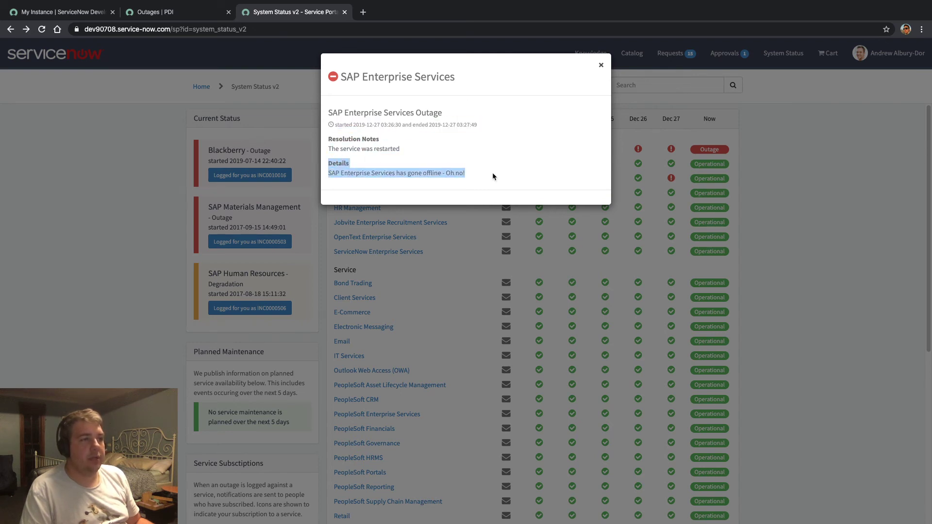
pyautogui.click(504, 170)
pyautogui.tripleClick(606, 71)
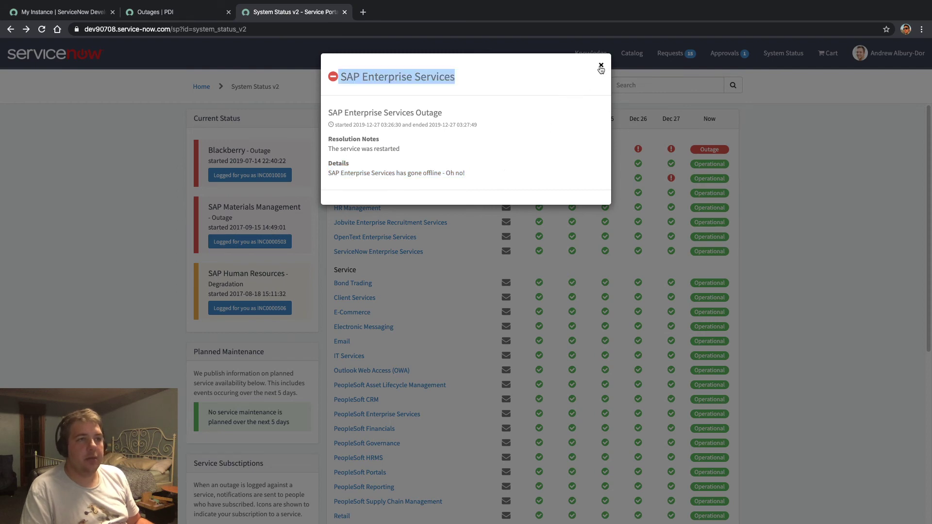
pyautogui.click(600, 65)
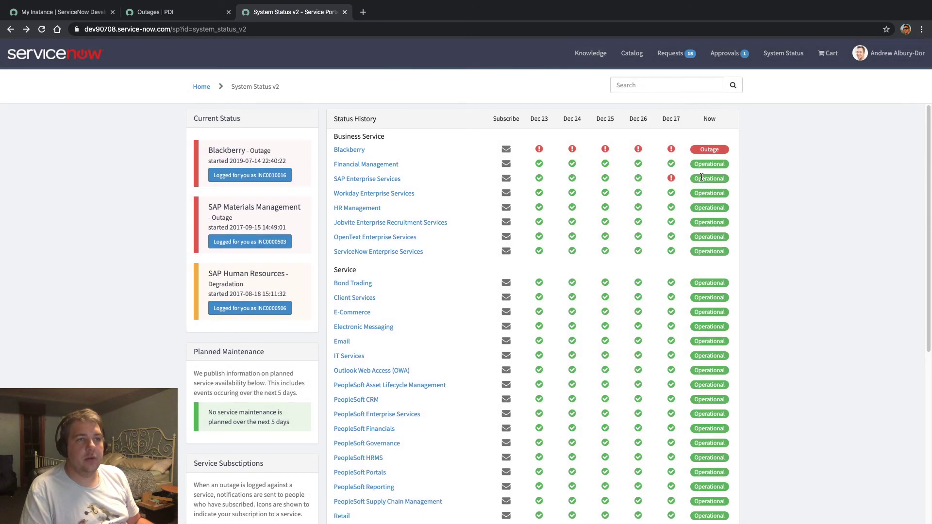
pyautogui.scroll(-10, 738, 164)
pyautogui.scroll(10, 776, 170)
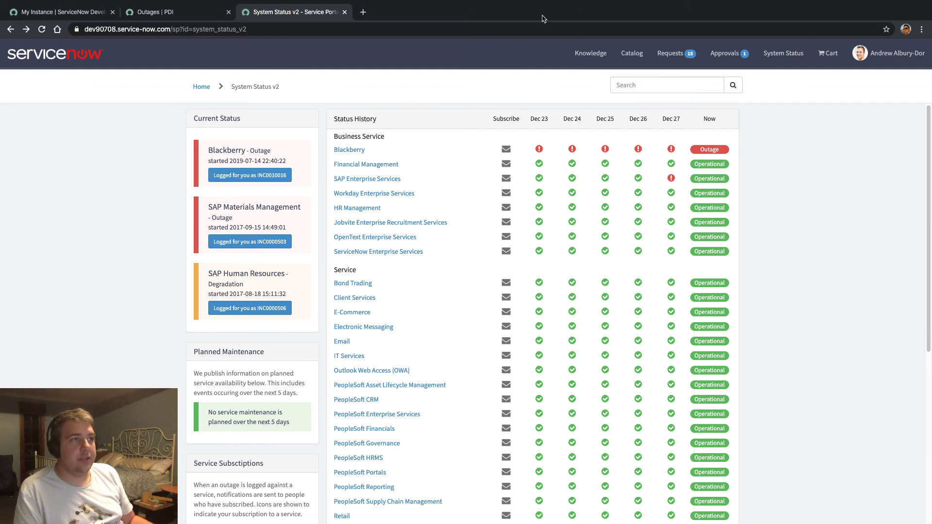
# Load share.servicenow.com in a new browser tab
pyautogui.click(363, 11)
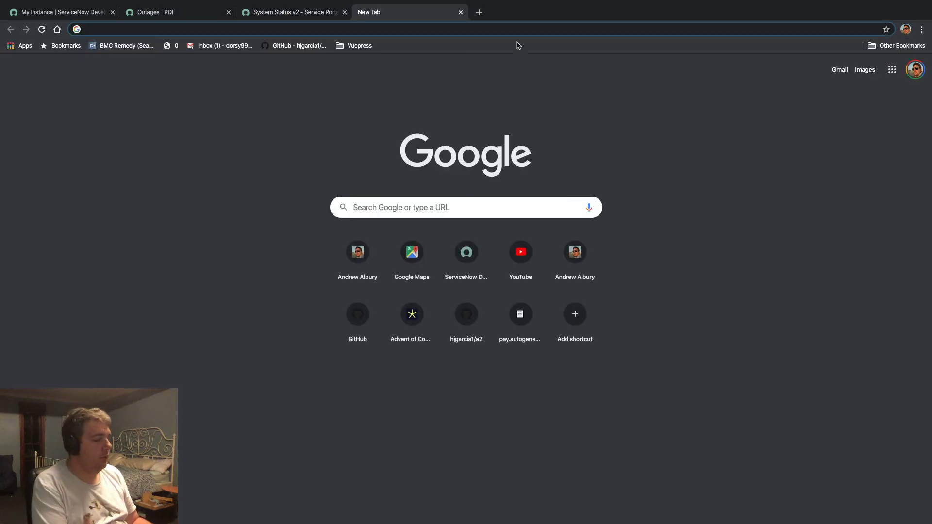
pyautogui.write('share.serviceno')
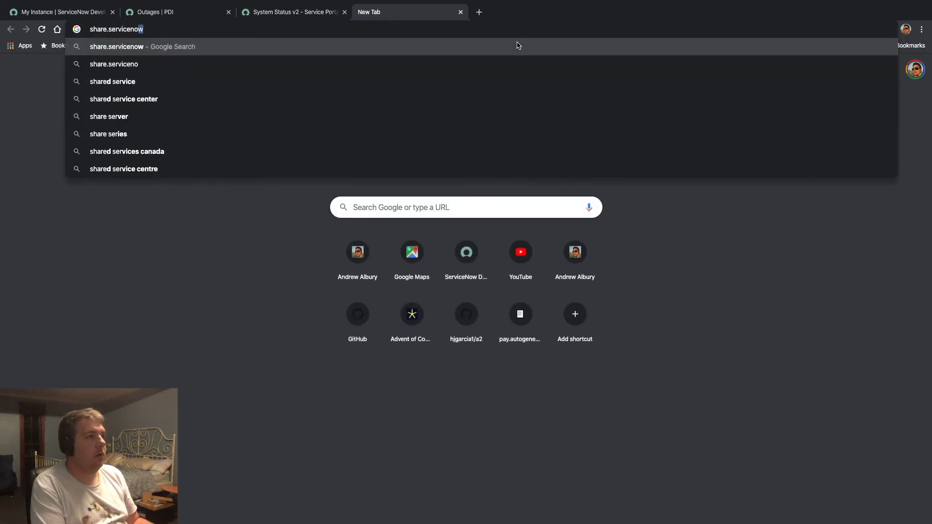
pyautogui.write('w.com')
pyautogui.press('Return')
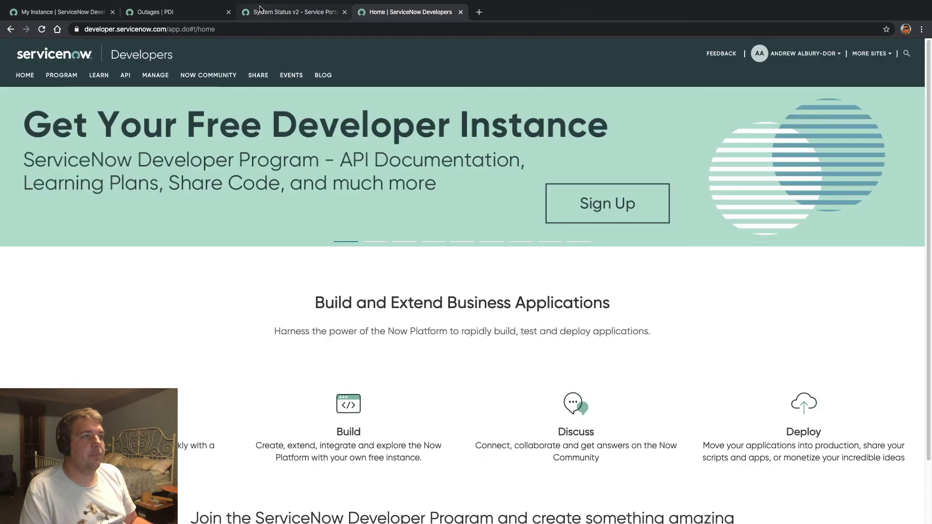
# Glance over the System Status v2 page, then return to the ServiceNow Developers tab
pyautogui.click(262, 11)
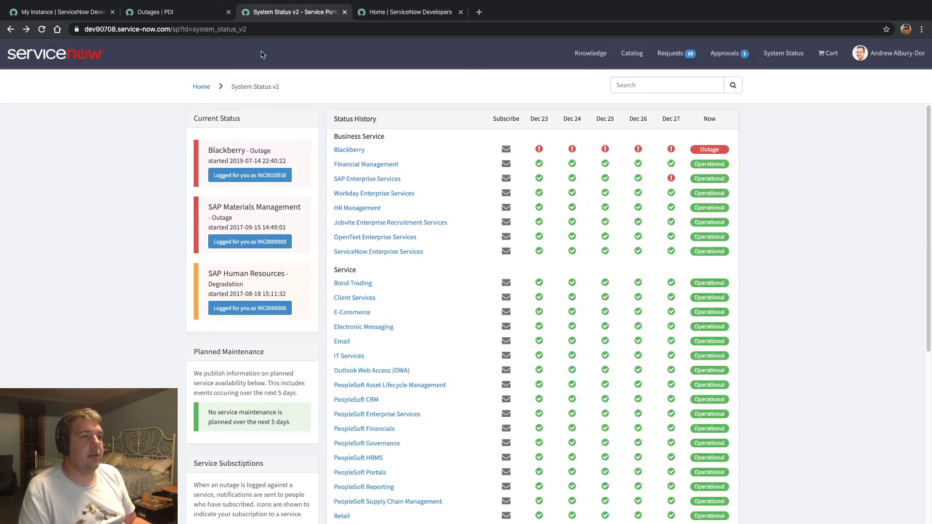
pyautogui.scroll(-10, 523, 237)
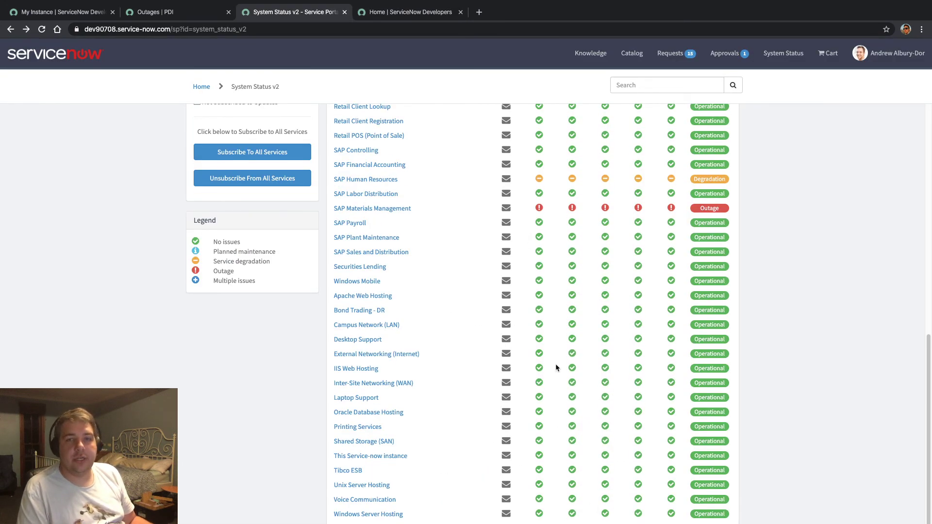
pyautogui.scroll(10, 556, 368)
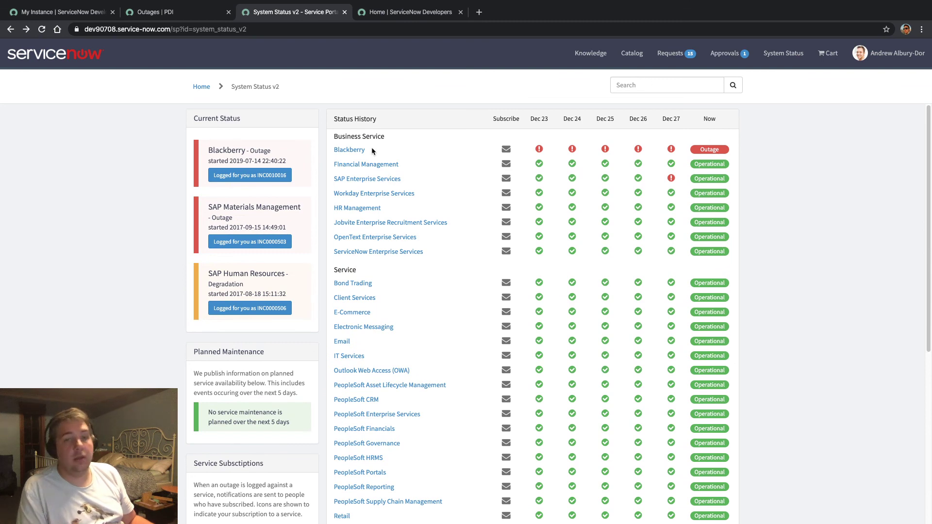
pyautogui.click(432, 12)
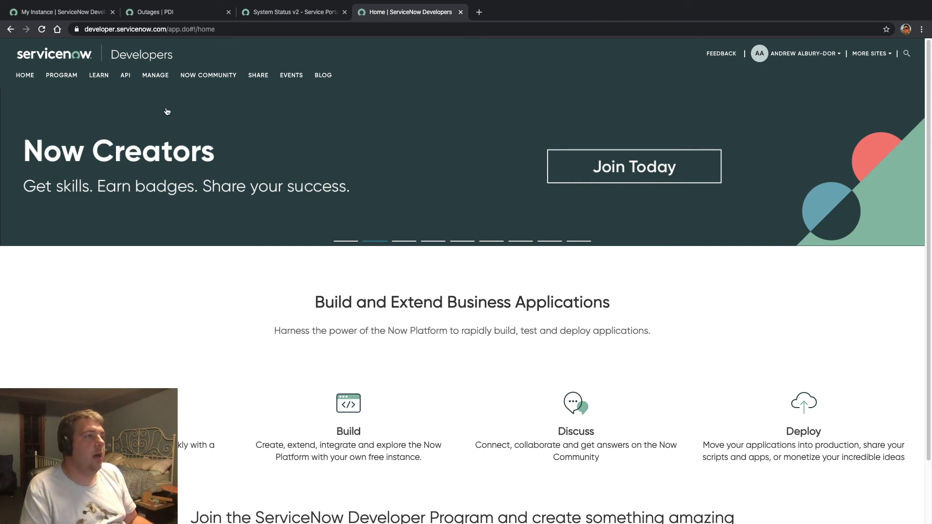
# Open the System Status v2 project (version 1.01) from My Projects and review its description
pyautogui.moveTo(246, 79)
pyautogui.click(258, 107)
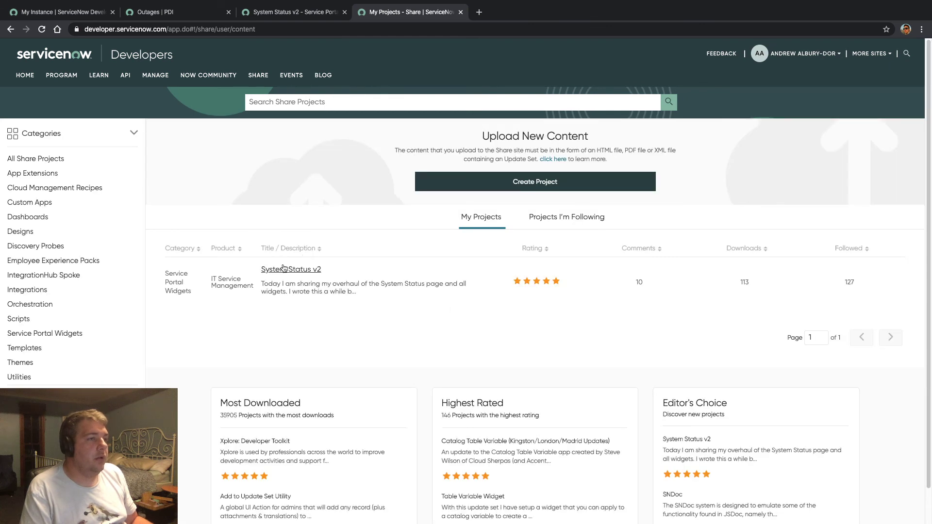
pyautogui.click(285, 269)
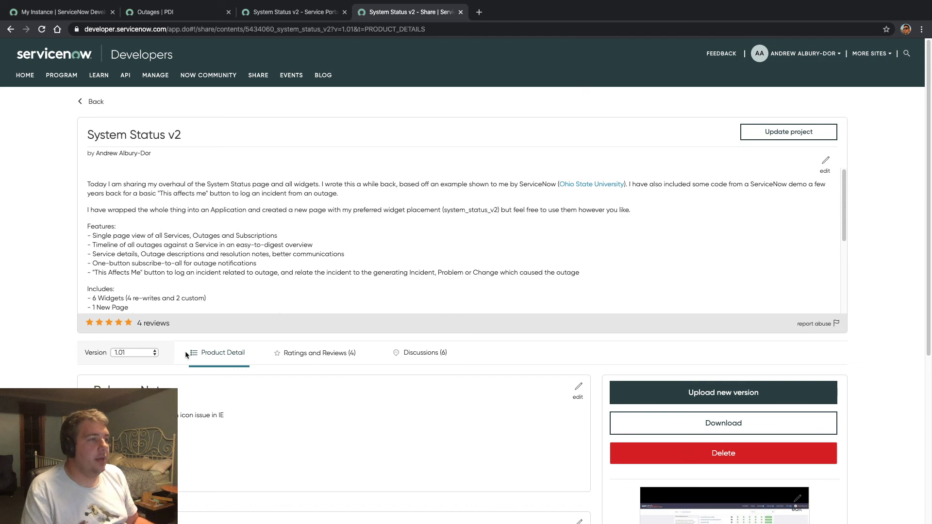
pyautogui.scroll(-5, 376, 208)
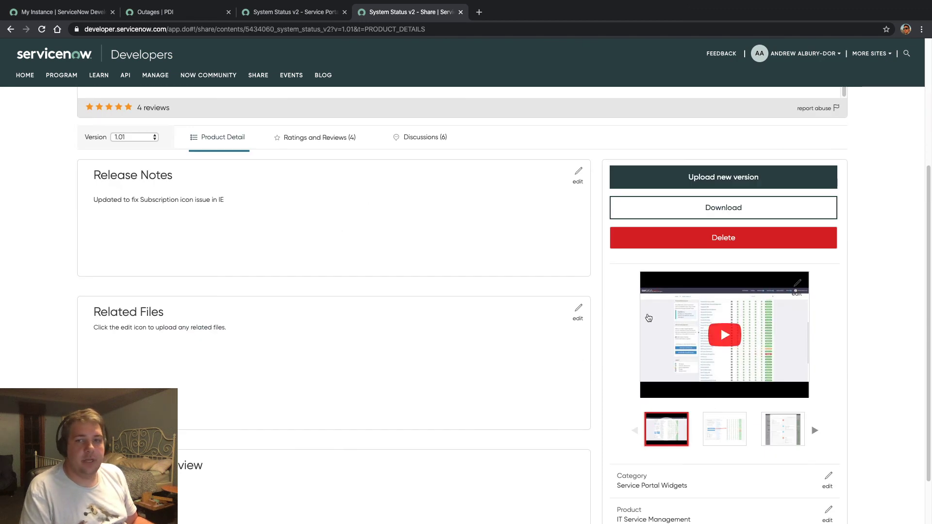
pyautogui.scroll(5, 75, 306)
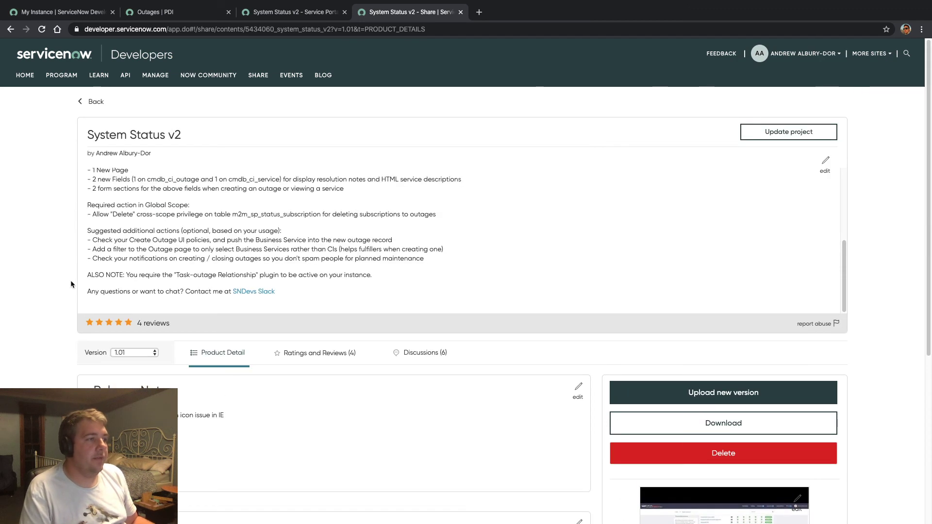